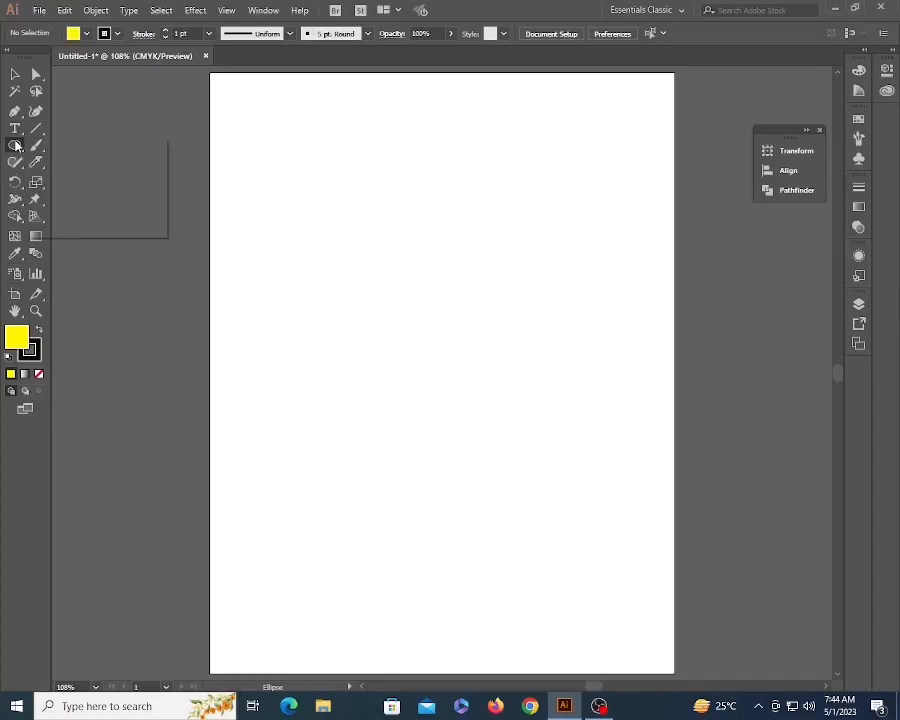
Draw a yellow square with a black outline slightly above the centre of the artboard
{"action": "key", "text": "v"}
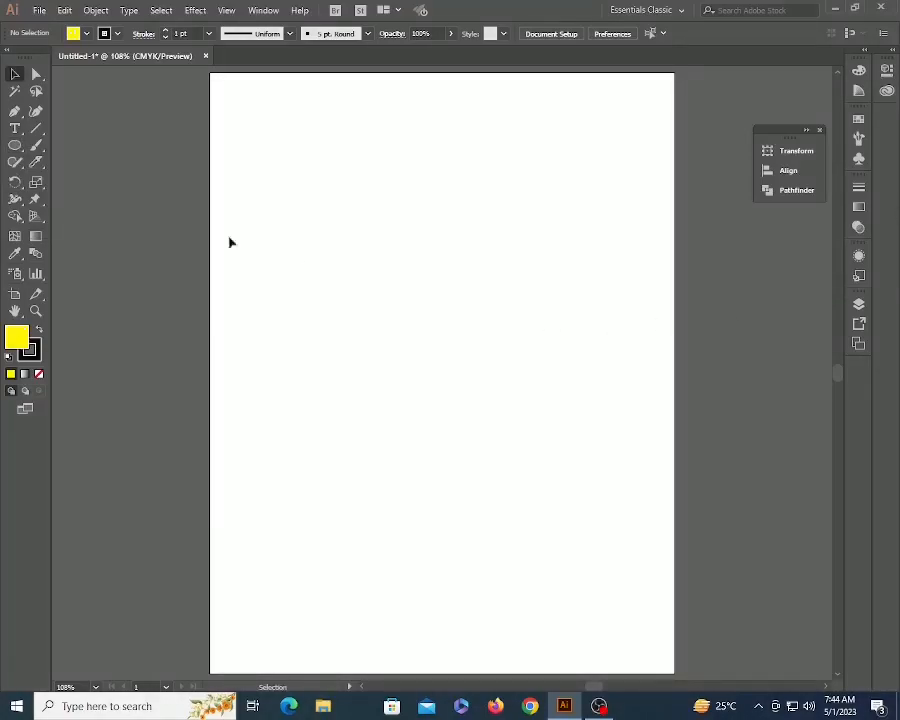
{"action": "left_click", "coordinate": [15, 145]}
{"action": "left_click", "coordinate": [54, 144]}
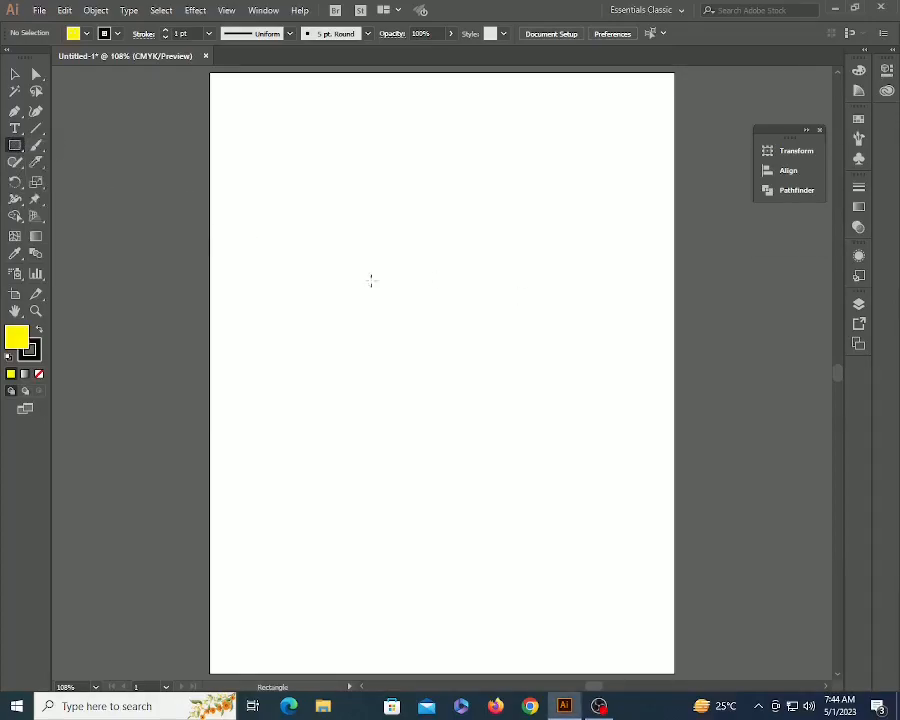
{"action": "left_click_drag", "start_coordinate": [352, 240], "coordinate": [503, 390]}
{"action": "key", "text": "v"}
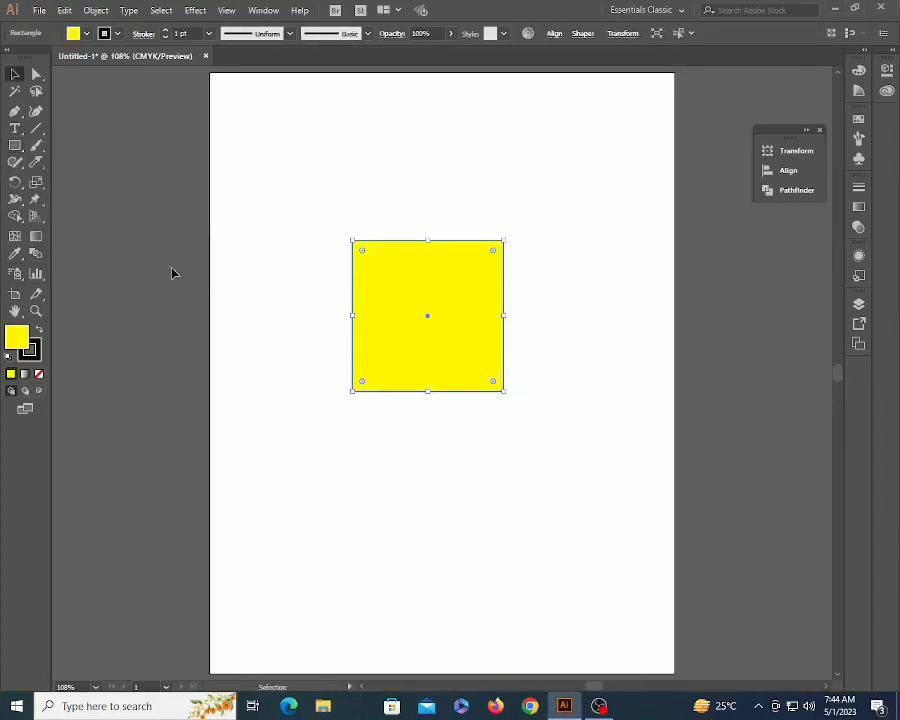
Erase three curved strokes inward from the square's left edge, one from its upper edge and one from its right edge with the Eraser tool
{"action": "left_click", "coordinate": [39, 164]}
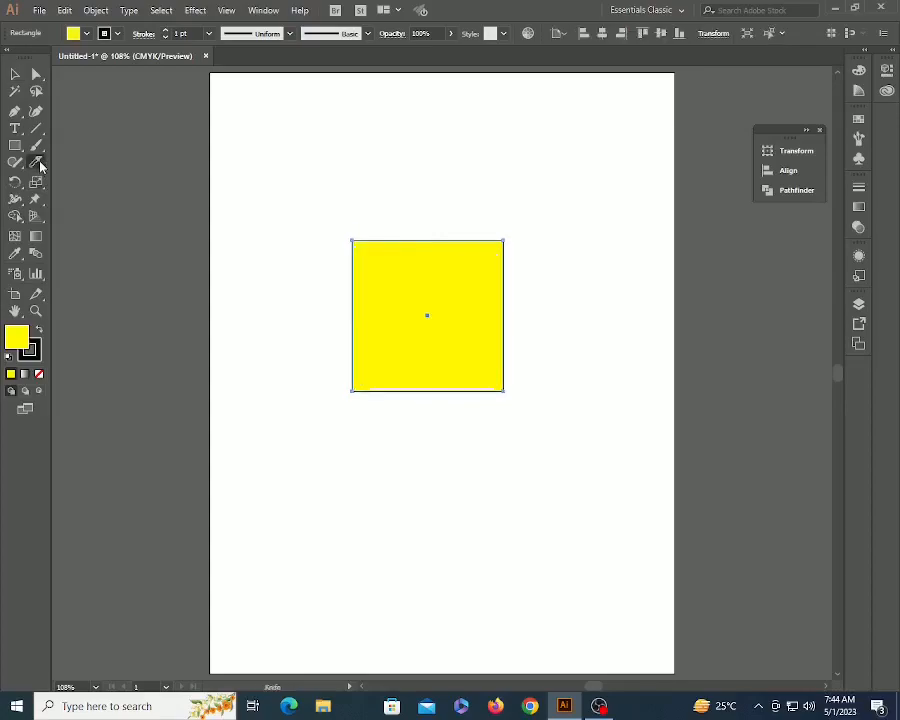
{"action": "left_click", "coordinate": [78, 162]}
{"action": "left_click_drag", "start_coordinate": [332, 263], "coordinate": [397, 273]}
{"action": "left_click_drag", "start_coordinate": [338, 312], "coordinate": [438, 333]}
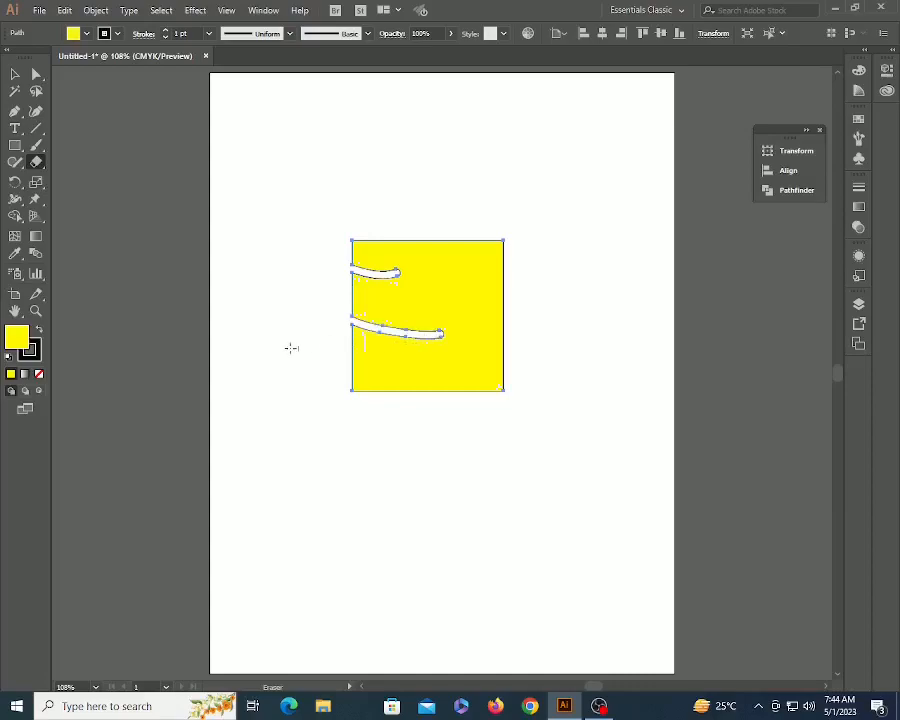
{"action": "left_click_drag", "start_coordinate": [330, 352], "coordinate": [405, 372]}
{"action": "mouse_move", "coordinate": [481, 240]}
{"action": "left_mouse_down"}
{"action": "mouse_move", "coordinate": [483, 297]}
{"action": "mouse_move", "coordinate": [458, 345]}
{"action": "left_mouse_up"}
{"action": "key", "text": "v"}
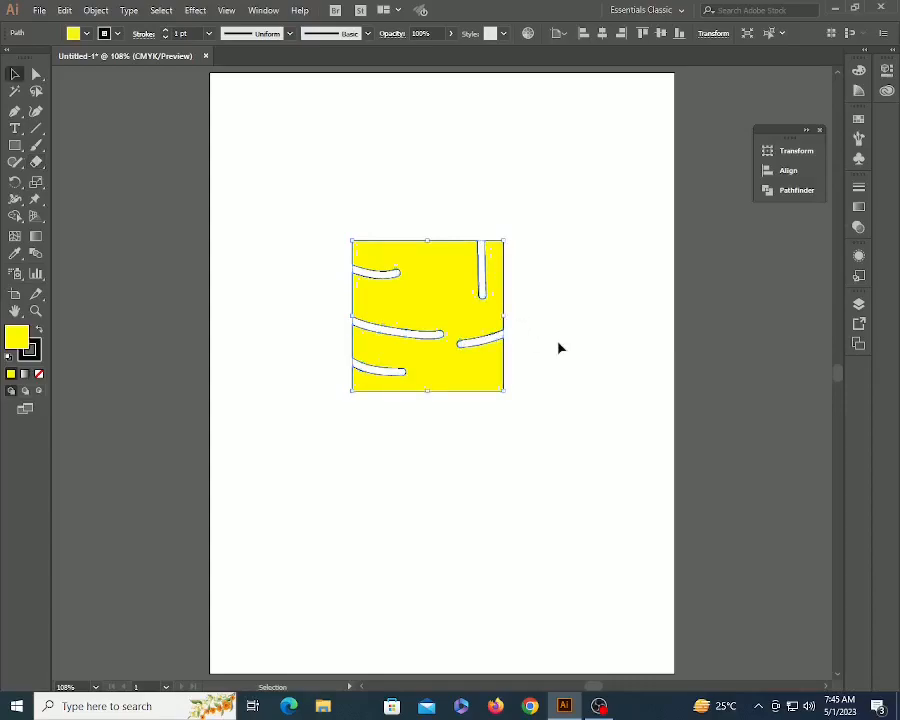
{"action": "left_click", "coordinate": [558, 346]}
Move the square up and to the left, and erase a straight horizontal band across its full width
{"action": "left_click_drag", "start_coordinate": [415, 373], "coordinate": [380, 345]}
{"action": "left_click", "coordinate": [442, 396]}
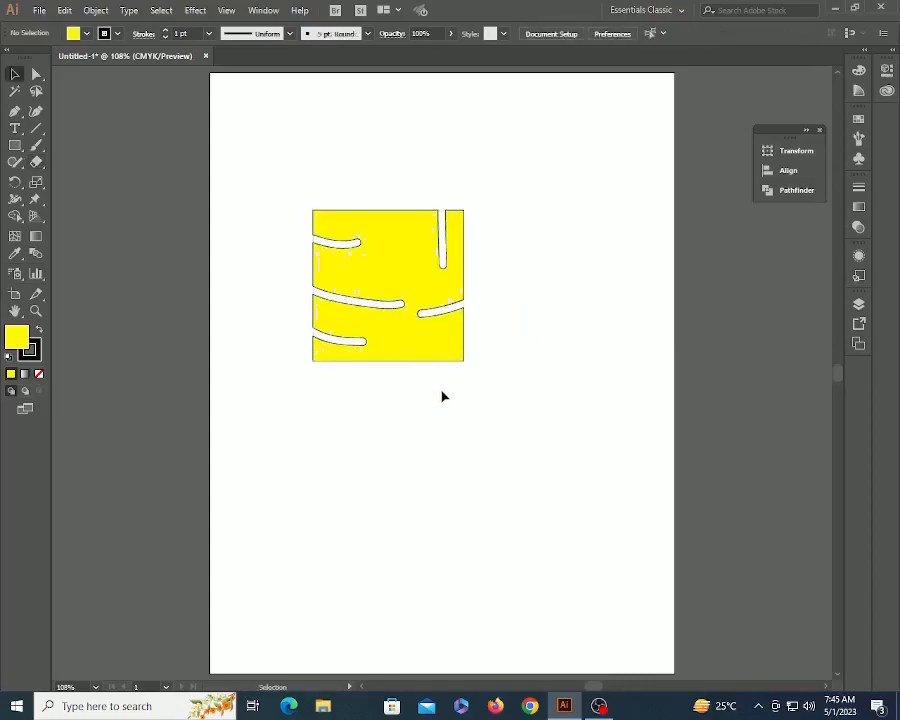
{"action": "left_click", "coordinate": [375, 325]}
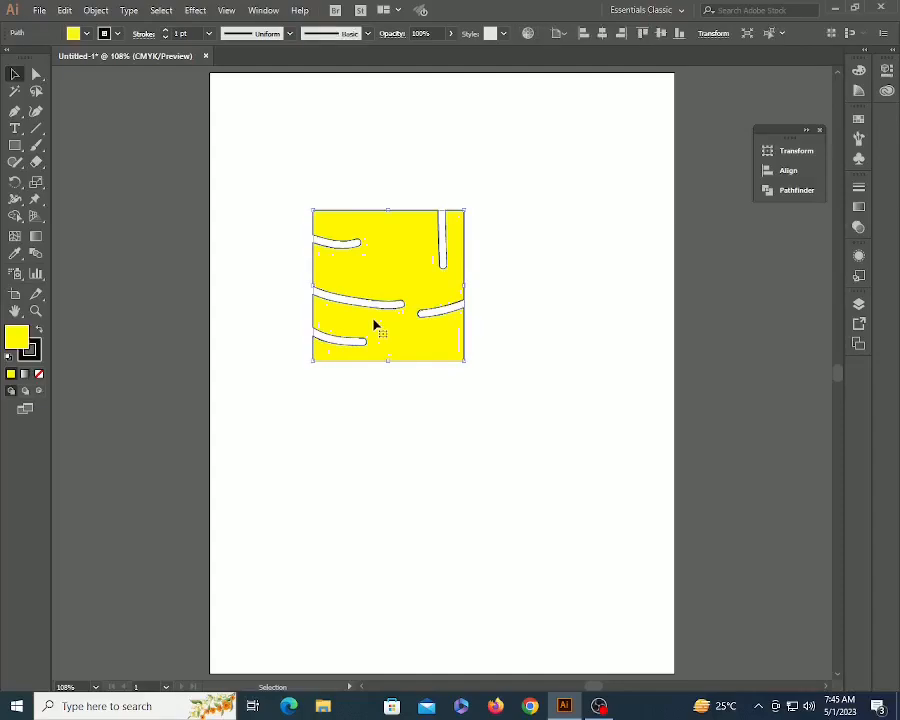
{"action": "left_click", "coordinate": [38, 164]}
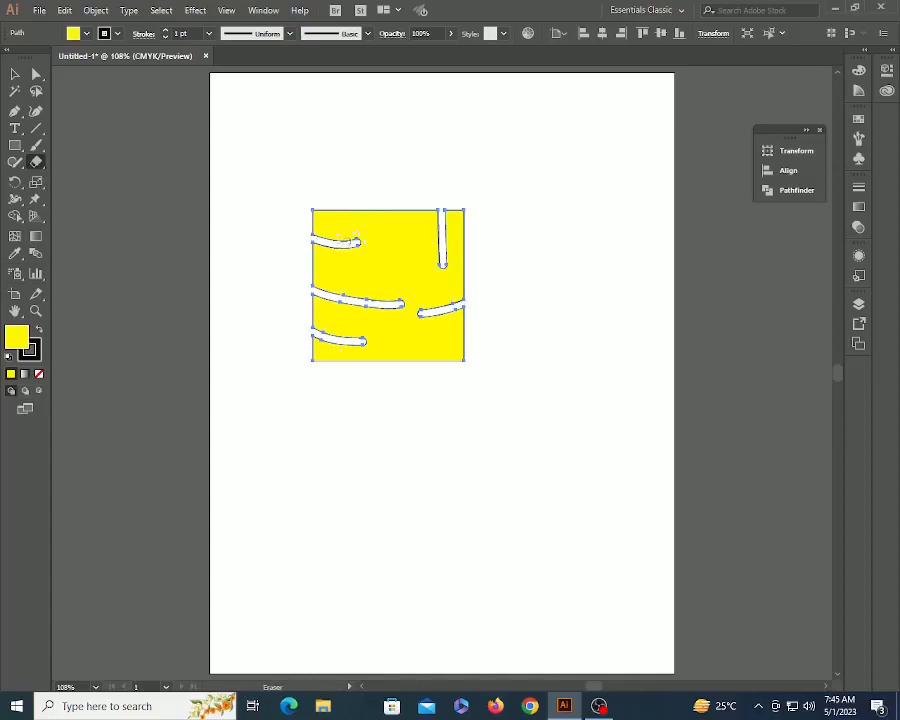
{"action": "left_click_drag", "start_coordinate": [320, 270], "coordinate": [492, 273]}
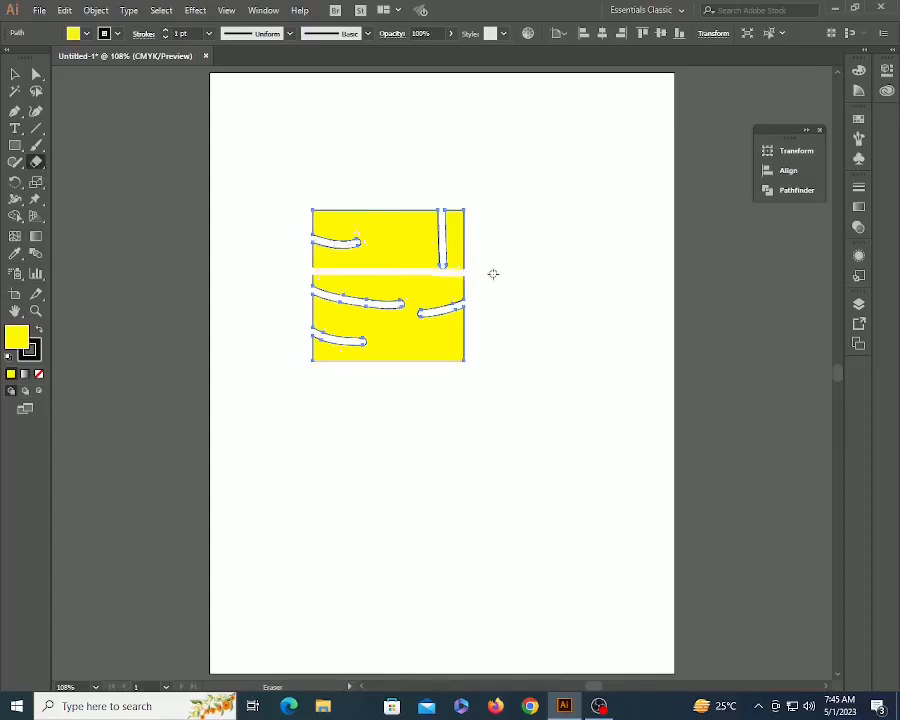
{"action": "key", "text": "v"}
{"action": "left_click", "coordinate": [506, 426]}
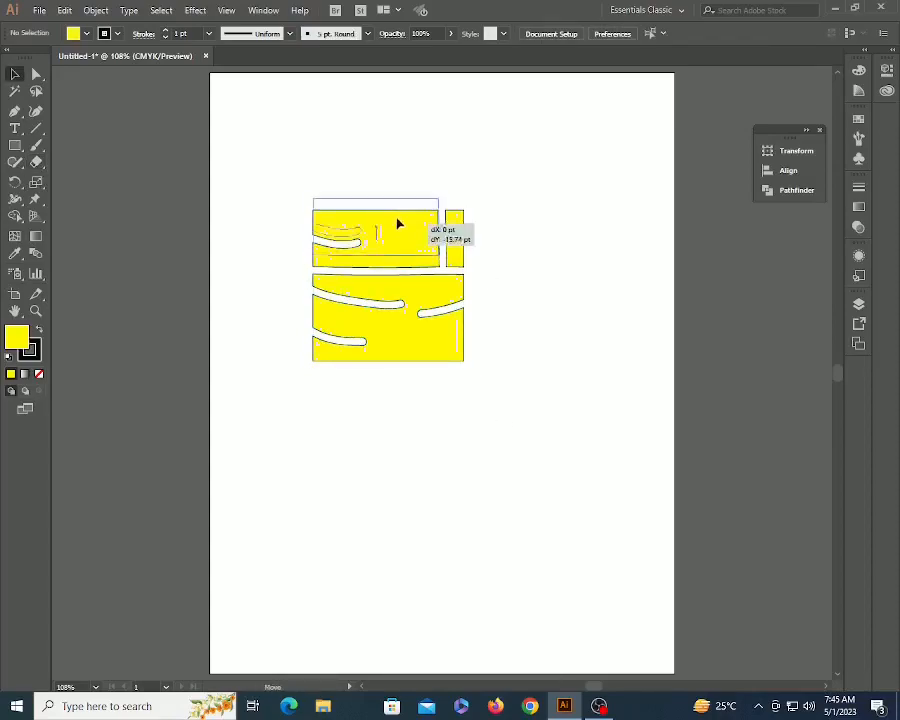
Move the upper, narrow right and lower pieces of the split square apart from each other
{"action": "left_click_drag", "start_coordinate": [398, 229], "coordinate": [395, 205]}
{"action": "left_click_drag", "start_coordinate": [444, 266], "coordinate": [462, 252]}
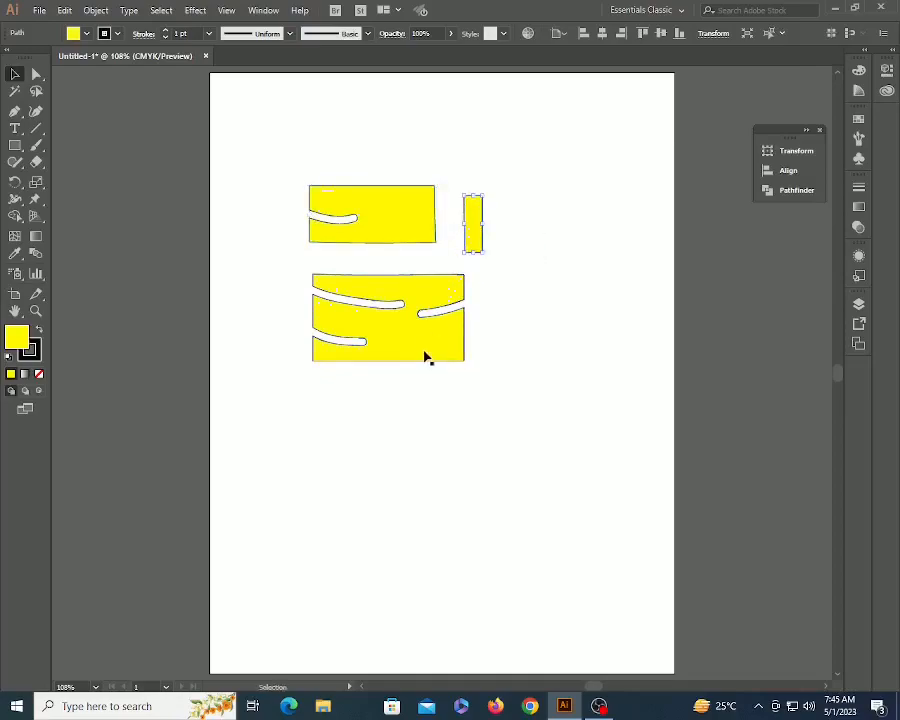
{"action": "left_click_drag", "start_coordinate": [426, 357], "coordinate": [430, 385]}
{"action": "left_click", "coordinate": [283, 323]}
Undo the last two piece moves and delete all pieces of the square
{"action": "key", "text": "ctrl+z"}
{"action": "key", "text": "ctrl+z"}
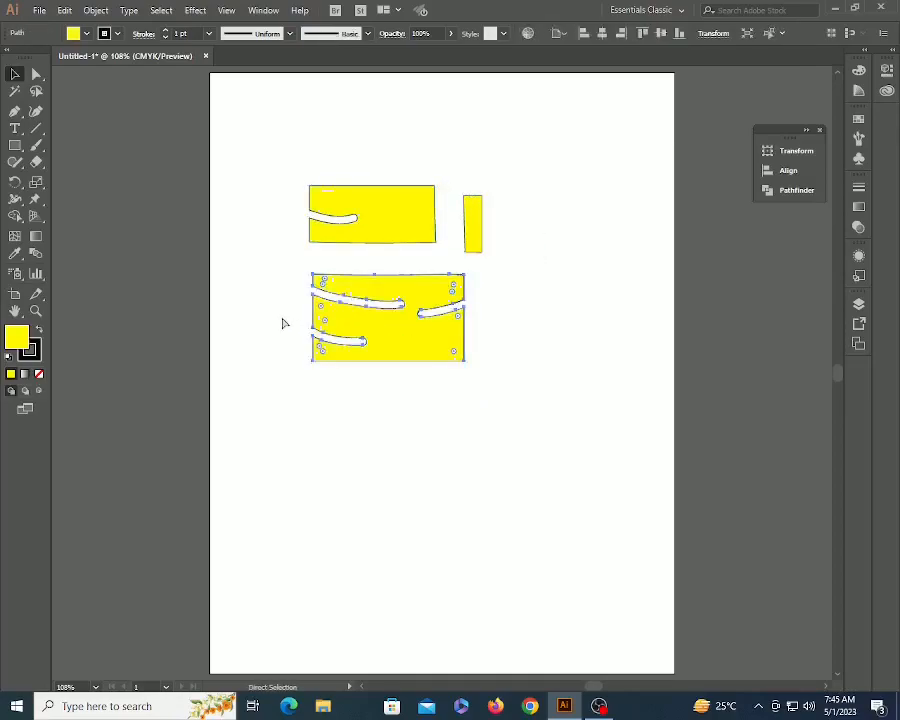
{"action": "left_click", "coordinate": [282, 267]}
{"action": "left_click_drag", "start_coordinate": [285, 165], "coordinate": [559, 381]}
{"action": "key", "text": "Delete"}
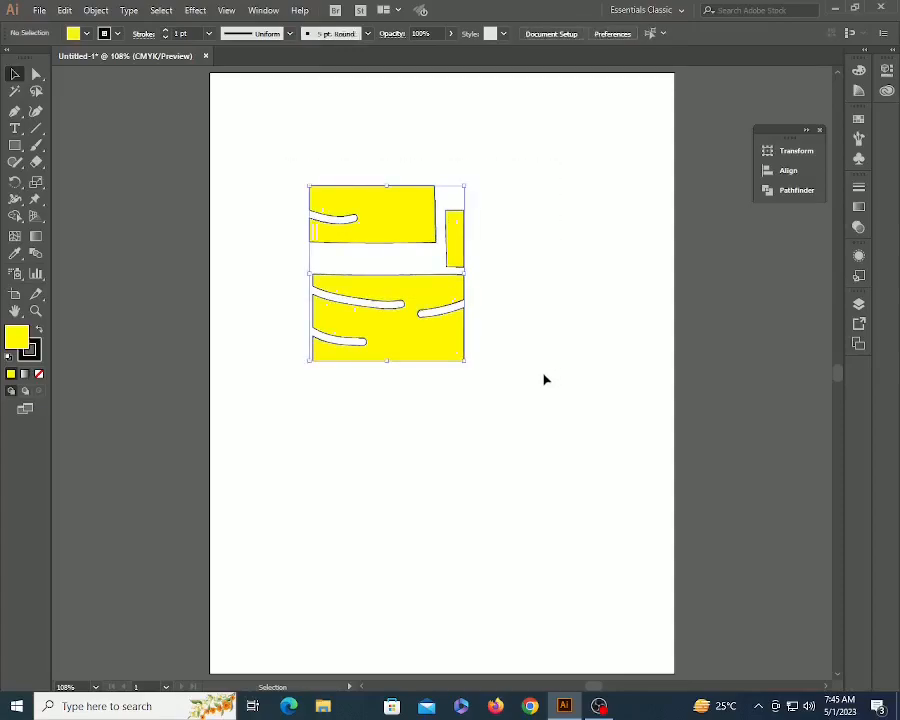
Draw a larger yellow rectangle around the middle of the artboard and try to cut inside its fill with the Scissors tool
{"action": "left_click", "coordinate": [17, 147]}
{"action": "left_click_drag", "start_coordinate": [301, 242], "coordinate": [526, 437]}
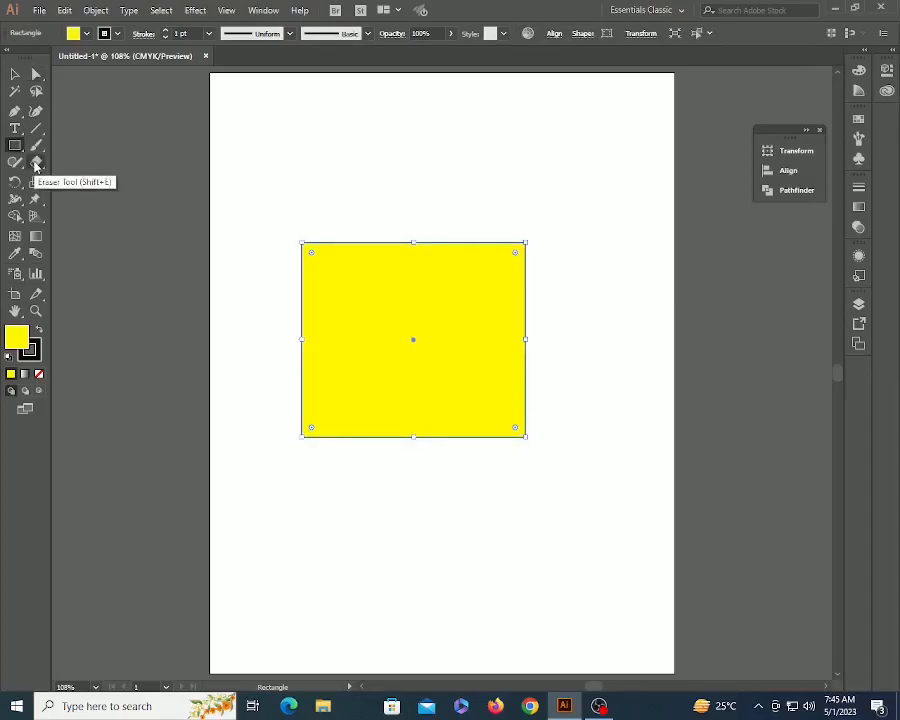
{"action": "left_click_drag", "start_coordinate": [36, 164], "coordinate": [92, 178]}
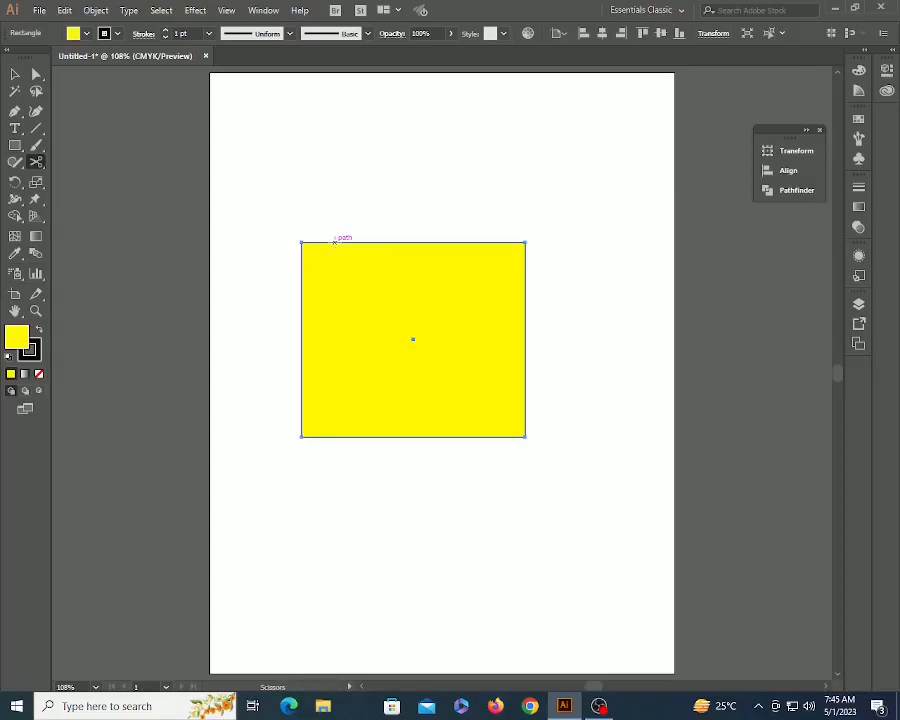
{"action": "left_click", "coordinate": [375, 297]}
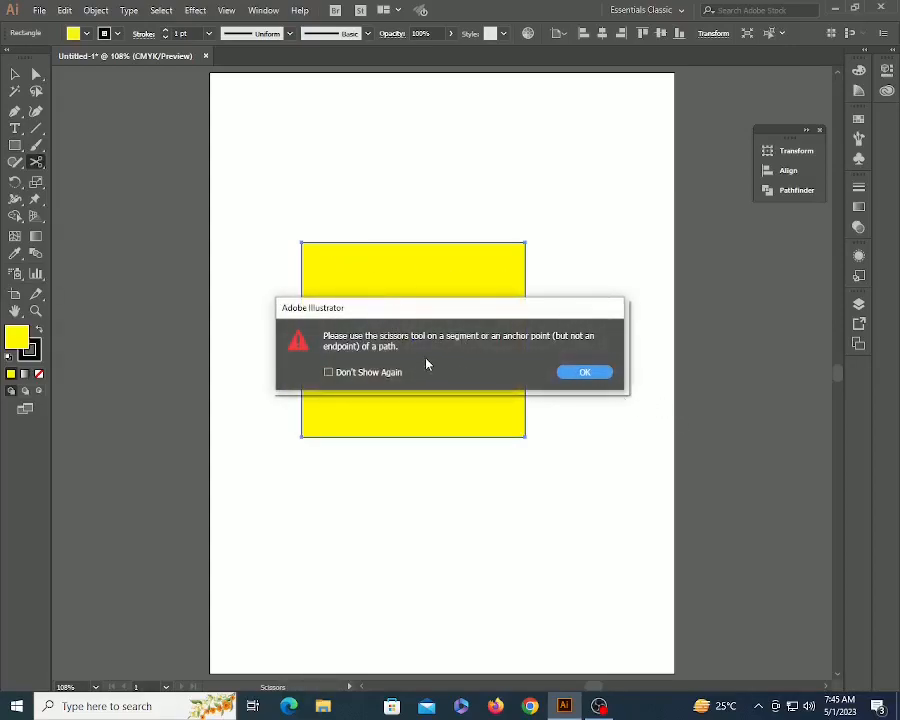
{"action": "left_click", "coordinate": [580, 372]}
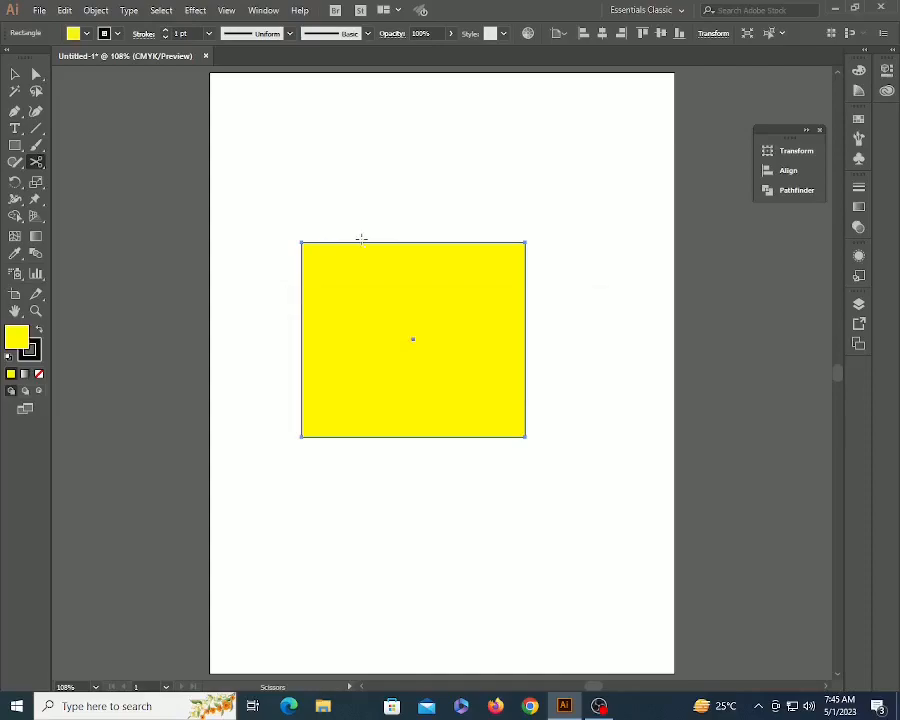
Cut the rectangle's upper edge left of centre with the Scissors tool and pull the two cut endpoints upward and apart
{"action": "left_click", "coordinate": [360, 241]}
{"action": "key", "text": "a"}
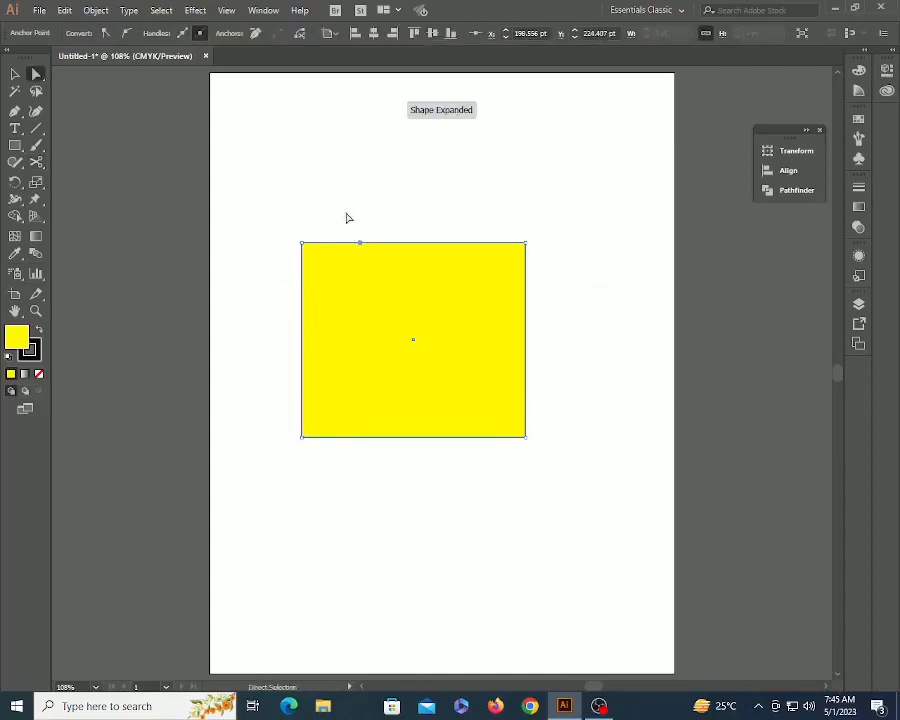
{"action": "left_click_drag", "start_coordinate": [362, 245], "coordinate": [425, 150]}
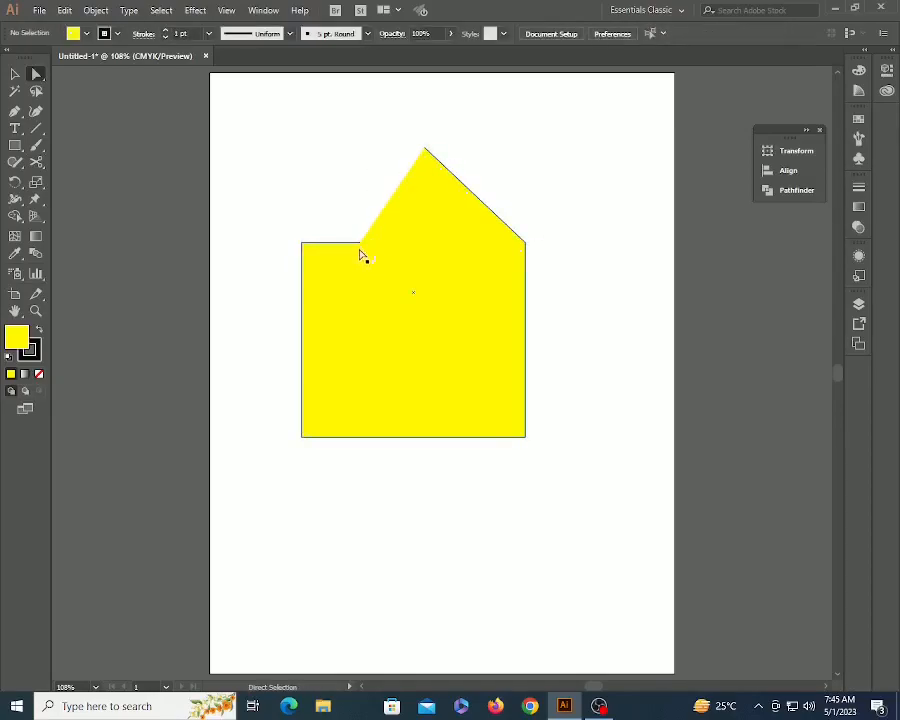
{"action": "left_click_drag", "start_coordinate": [361, 245], "coordinate": [313, 177]}
{"action": "left_click", "coordinate": [464, 515]}
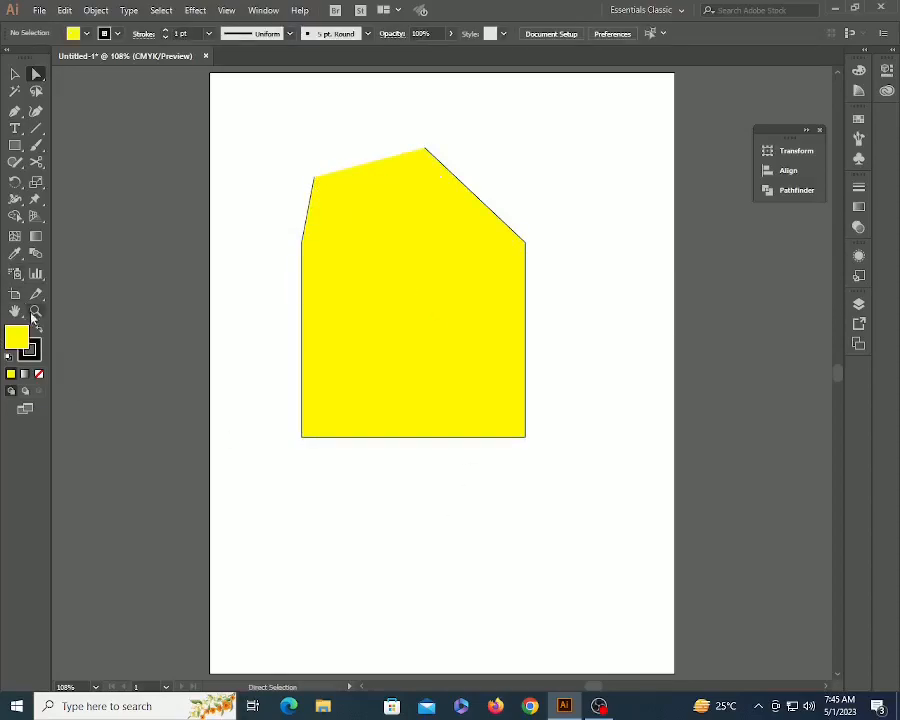
Remove the fill from the cut shape, keeping only its black outline
{"action": "left_click", "coordinate": [430, 316]}
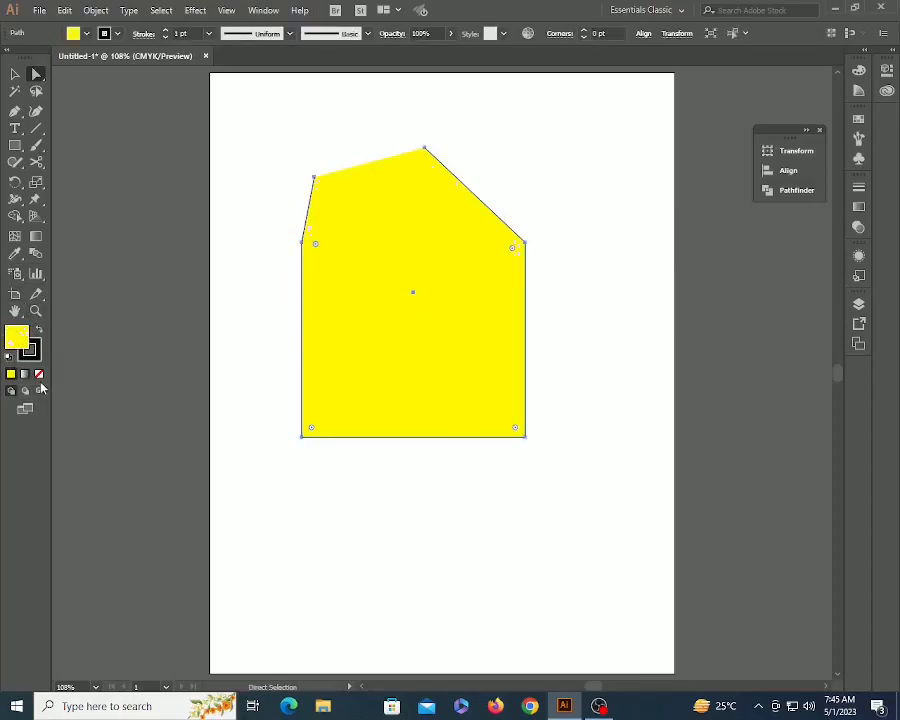
{"action": "left_click", "coordinate": [39, 374]}
{"action": "left_click", "coordinate": [452, 508]}
{"action": "key", "text": "v"}
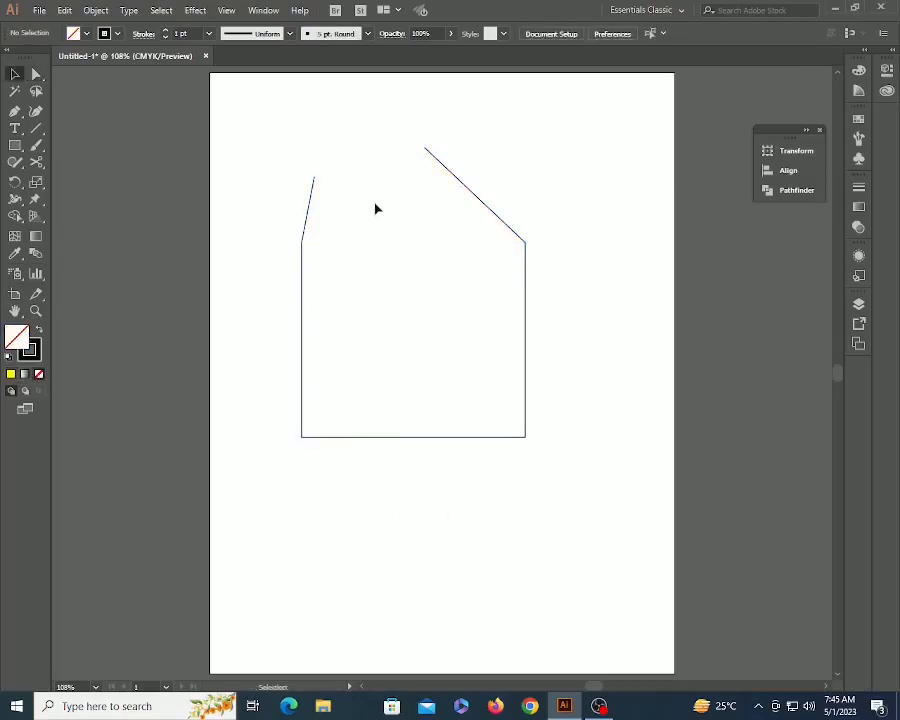
{"action": "left_click", "coordinate": [314, 186]}
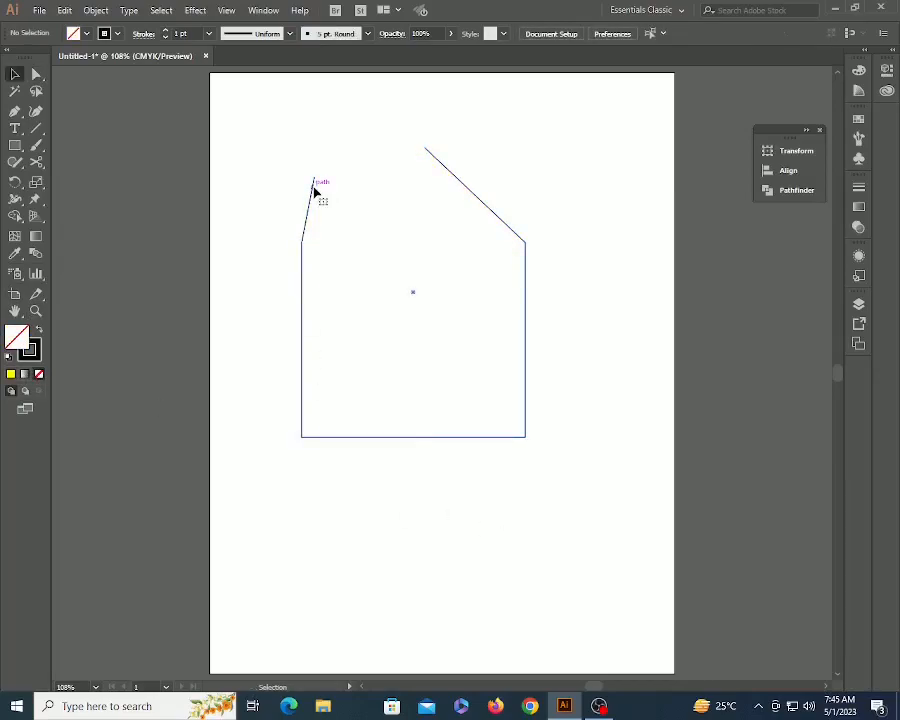
{"action": "left_click", "coordinate": [253, 230]}
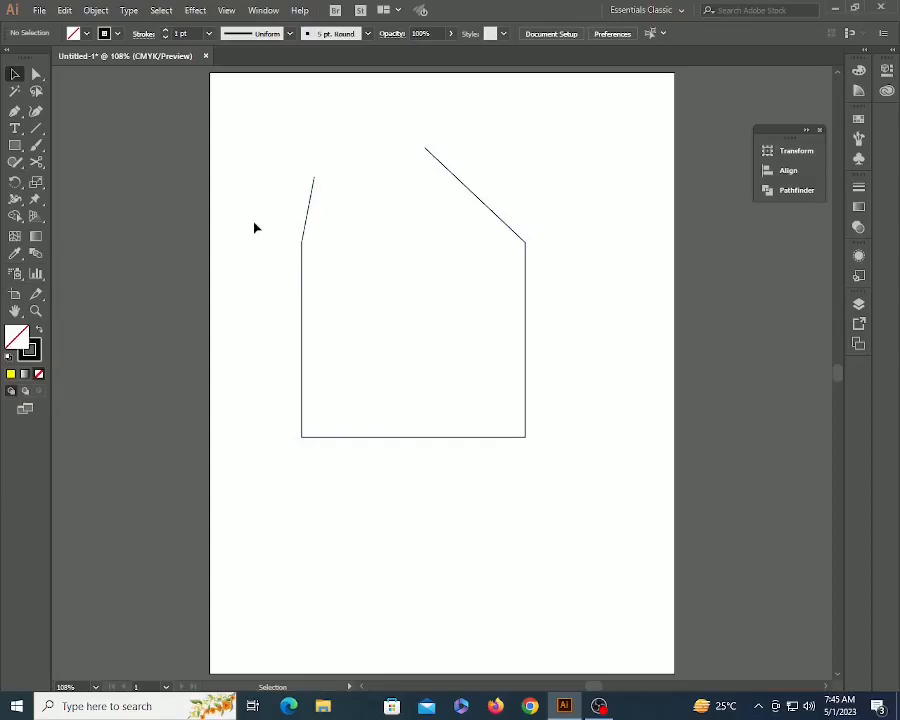
Draw an unfilled circle above the open outline and position it so it overlaps both open ends
{"action": "key", "text": "l"}
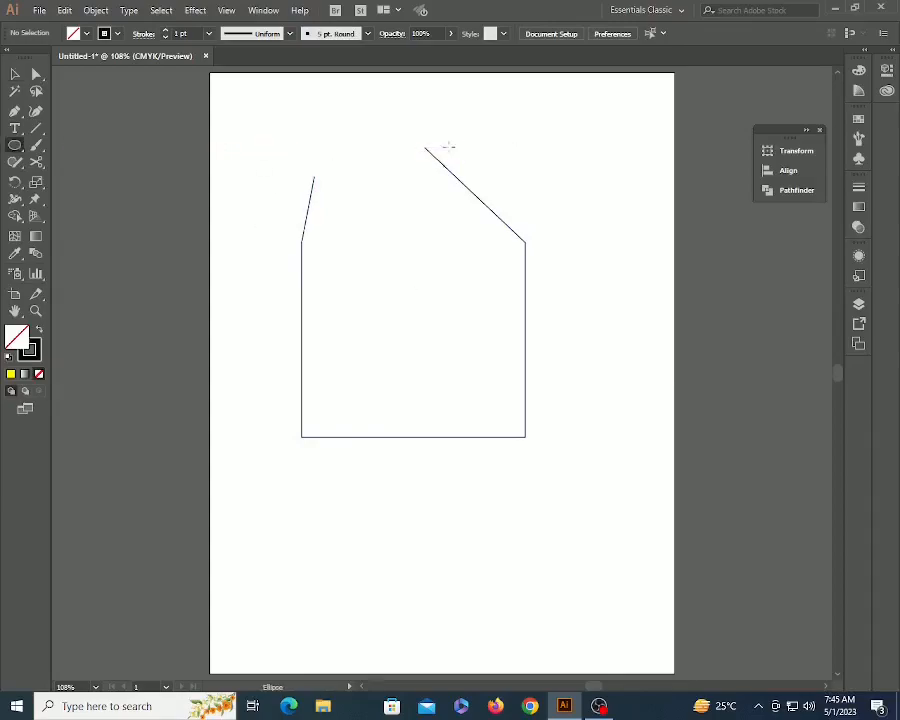
{"action": "left_click_drag", "start_coordinate": [309, 119], "coordinate": [418, 155]}
{"action": "key", "text": "v"}
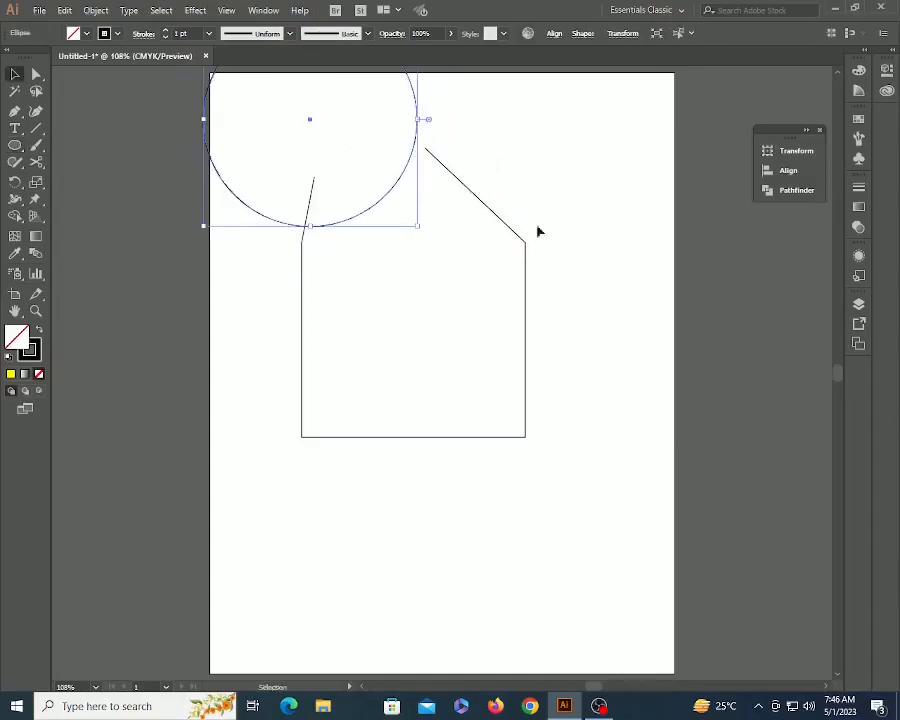
{"action": "left_click_drag", "start_coordinate": [374, 205], "coordinate": [399, 199]}
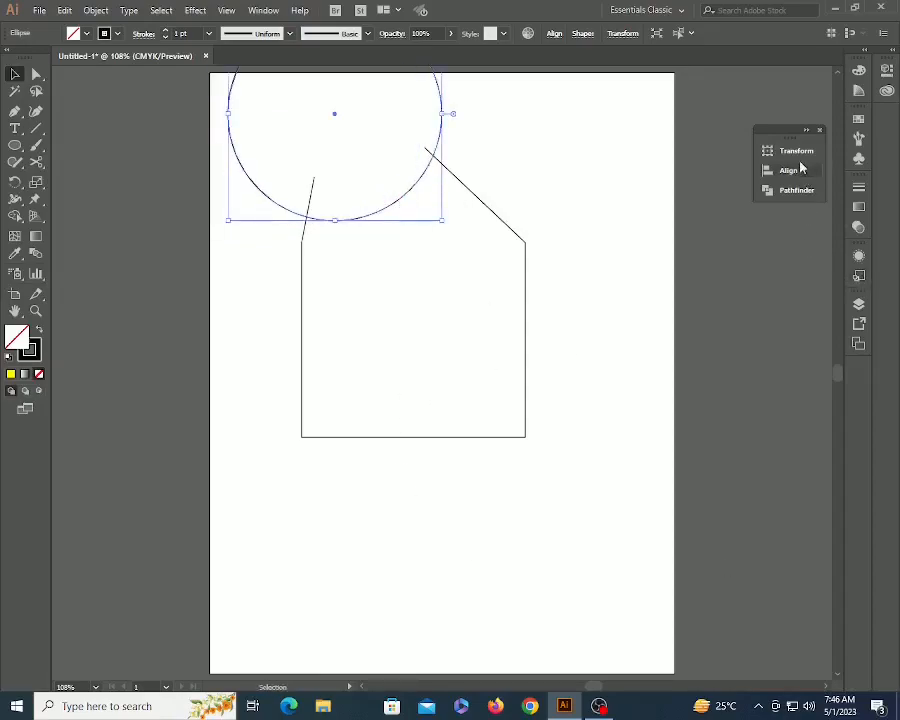
Unite the circle and the open outline into one shape with Pathfinder
{"action": "left_click", "coordinate": [792, 190]}
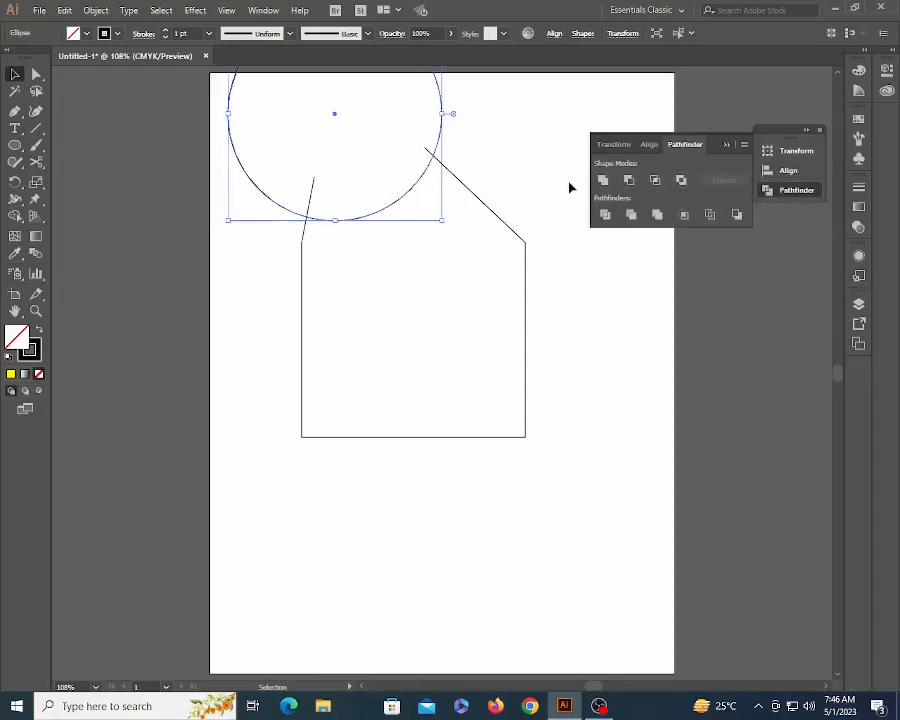
{"action": "left_click", "coordinate": [519, 234], "text": "shift"}
{"action": "left_click", "coordinate": [603, 180]}
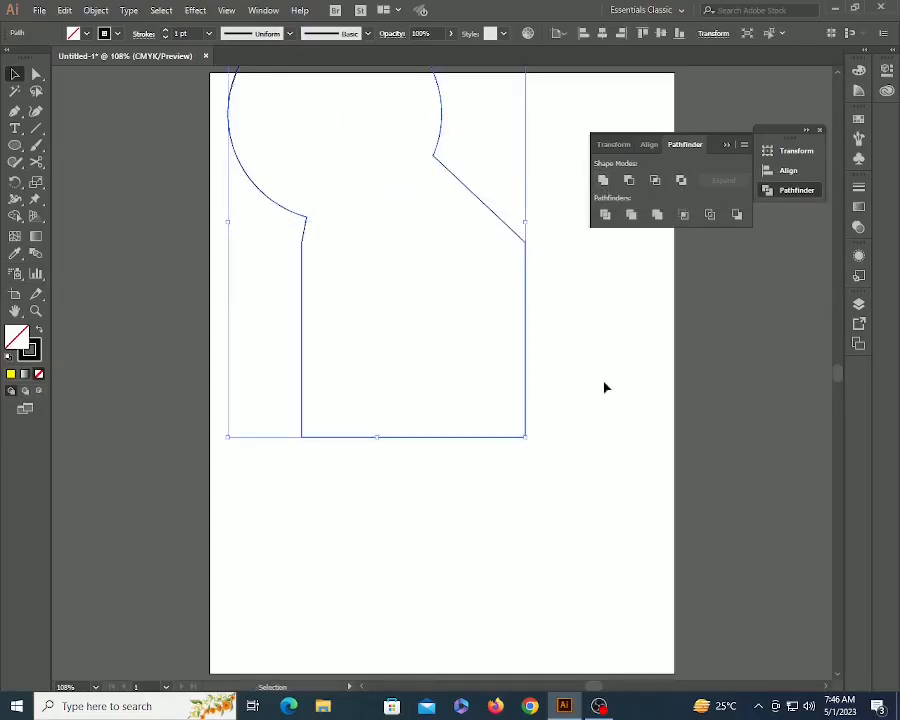
{"action": "left_click", "coordinate": [600, 384]}
Delete the united shape from the artboard
{"action": "key", "text": "z"}
{"action": "left_click", "coordinate": [436, 418], "text": "alt"}
{"action": "left_click", "coordinate": [436, 418], "text": "alt"}
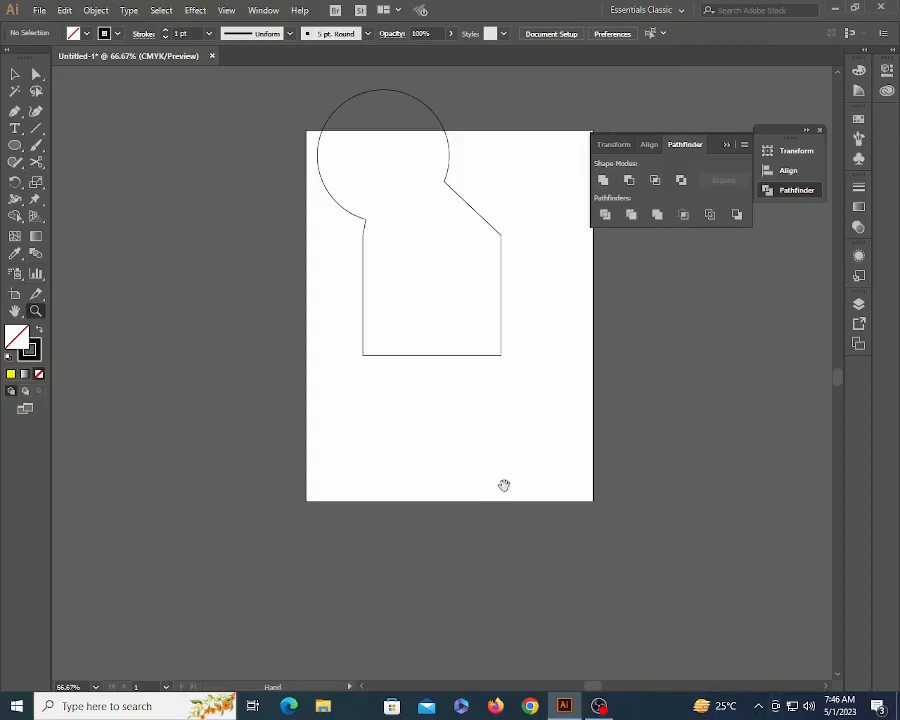
{"action": "left_click_drag", "start_coordinate": [510, 465], "coordinate": [511, 470]}
{"action": "key", "text": "v"}
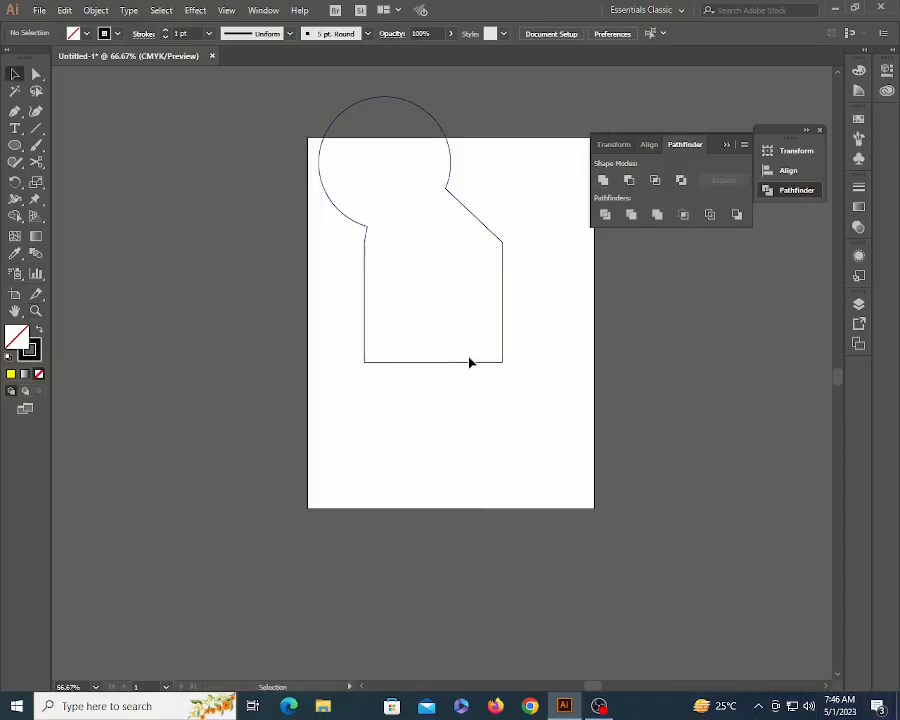
{"action": "left_click", "coordinate": [470, 363]}
{"action": "key", "text": "Delete"}
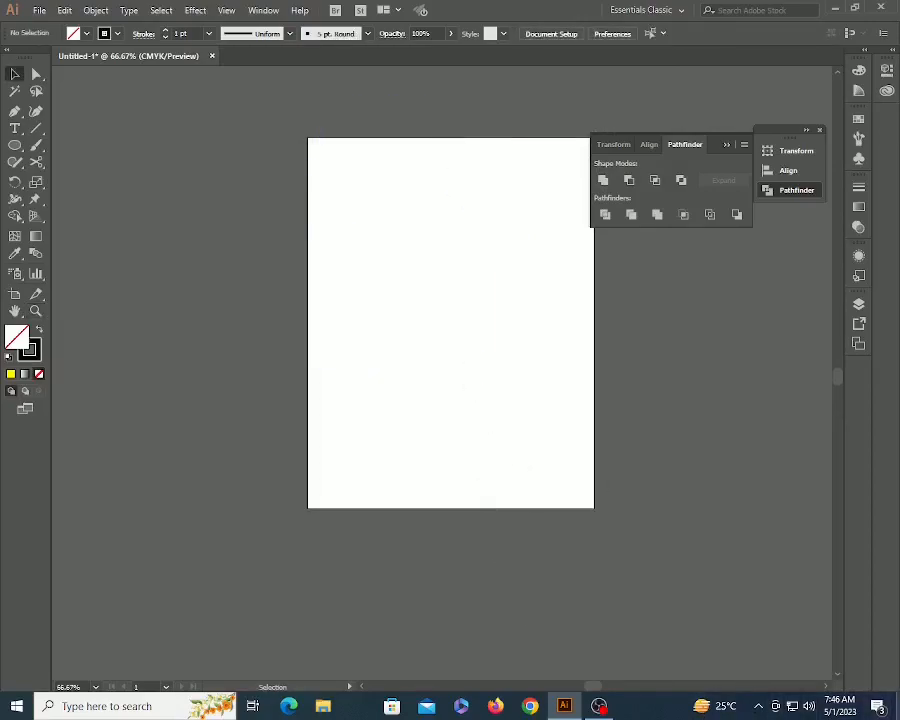
Draw an unfilled circle with a black outline in the upper half of the artboard and select it
{"action": "key", "text": "l"}
{"action": "left_click_drag", "start_coordinate": [418, 253], "coordinate": [502, 318]}
{"action": "key", "text": "v"}
{"action": "left_click", "coordinate": [291, 257]}
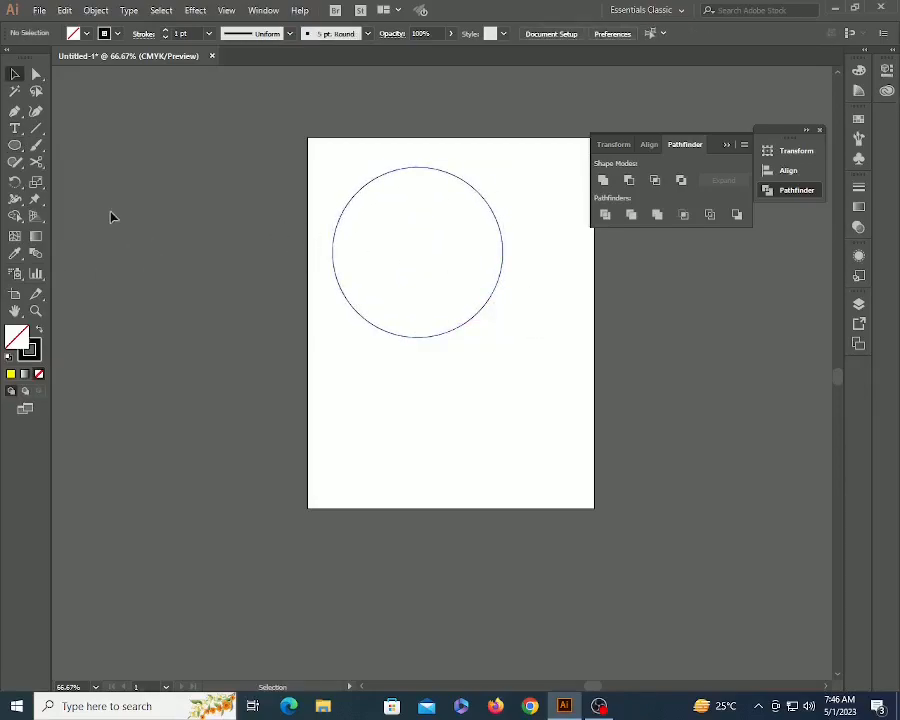
{"action": "left_click", "coordinate": [468, 326]}
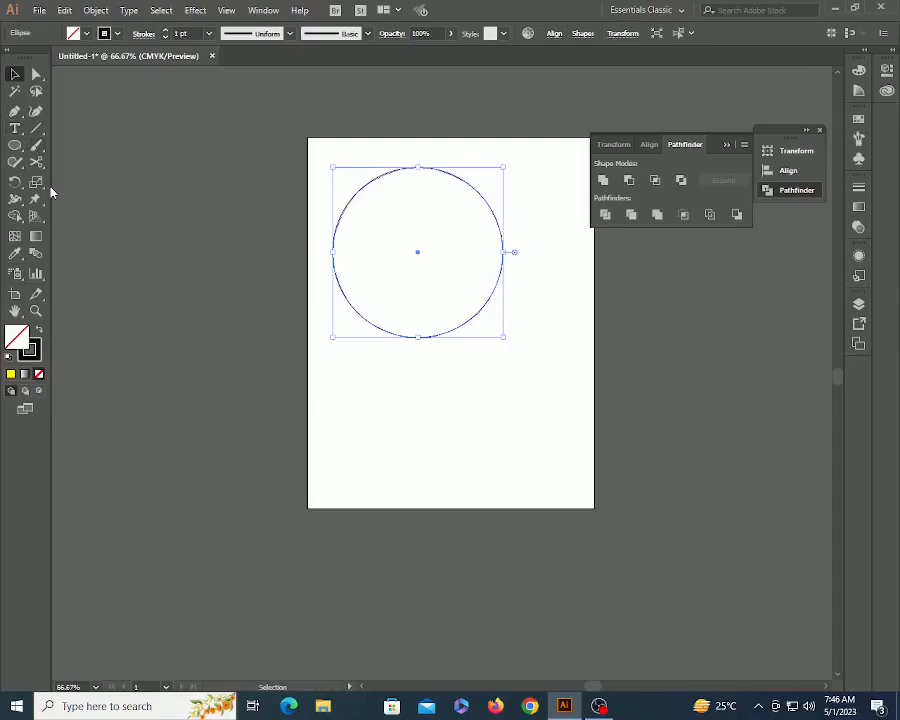
Cut the circle into four pieces with three roughly vertical freehand Knife strokes across it
{"action": "left_click_drag", "start_coordinate": [40, 166], "coordinate": [88, 194]}
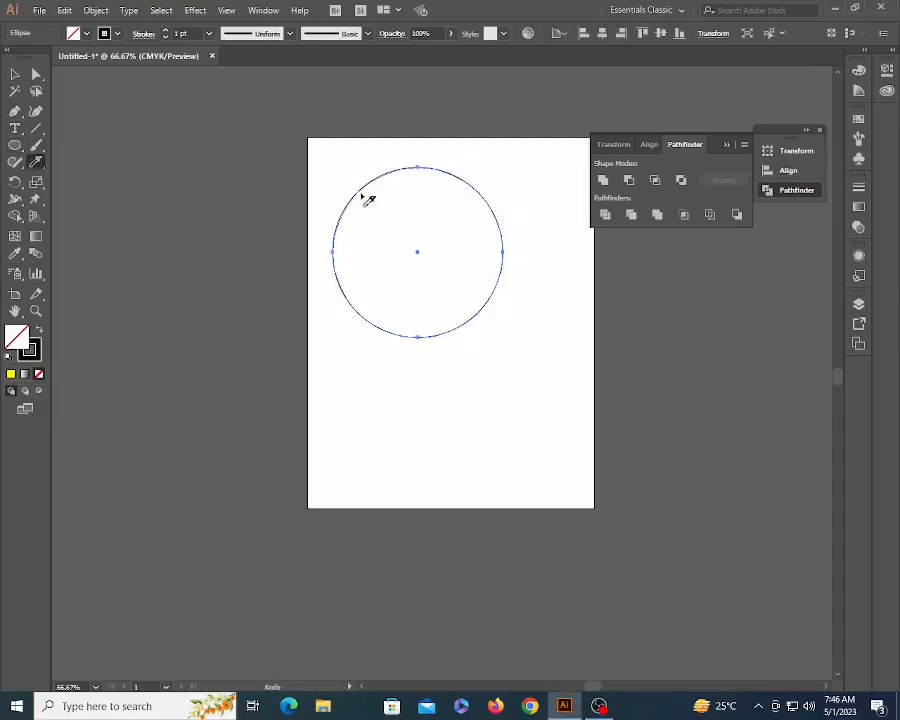
{"action": "mouse_move", "coordinate": [340, 181]}
{"action": "left_mouse_down"}
{"action": "mouse_move", "coordinate": [376, 318]}
{"action": "mouse_move", "coordinate": [370, 344]}
{"action": "left_mouse_up"}
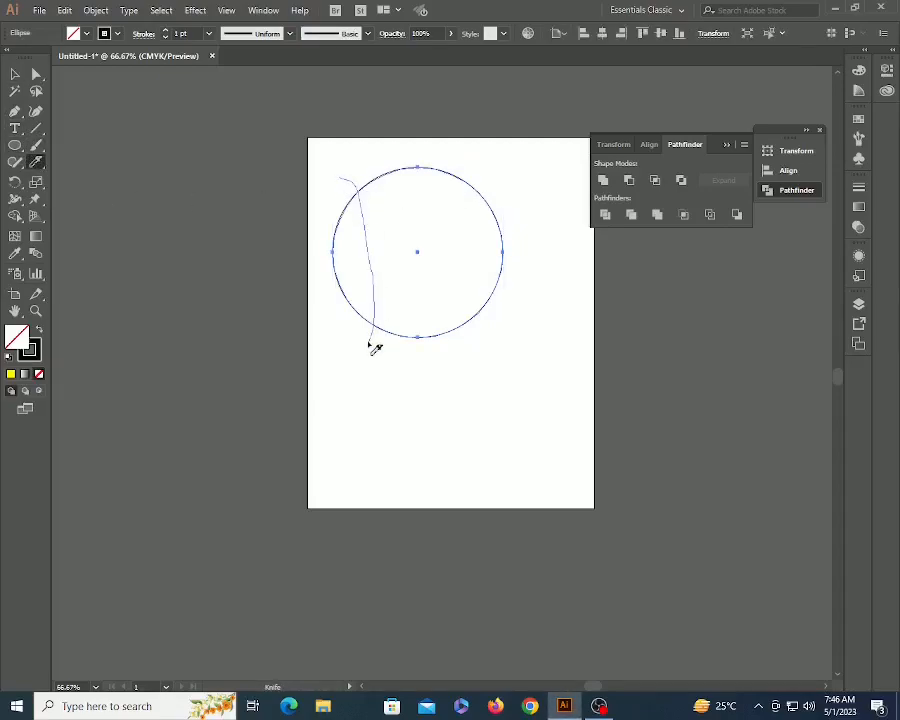
{"action": "mouse_move", "coordinate": [373, 147]}
{"action": "left_mouse_down"}
{"action": "mouse_move", "coordinate": [476, 376]}
{"action": "mouse_move", "coordinate": [456, 396]}
{"action": "left_mouse_up"}
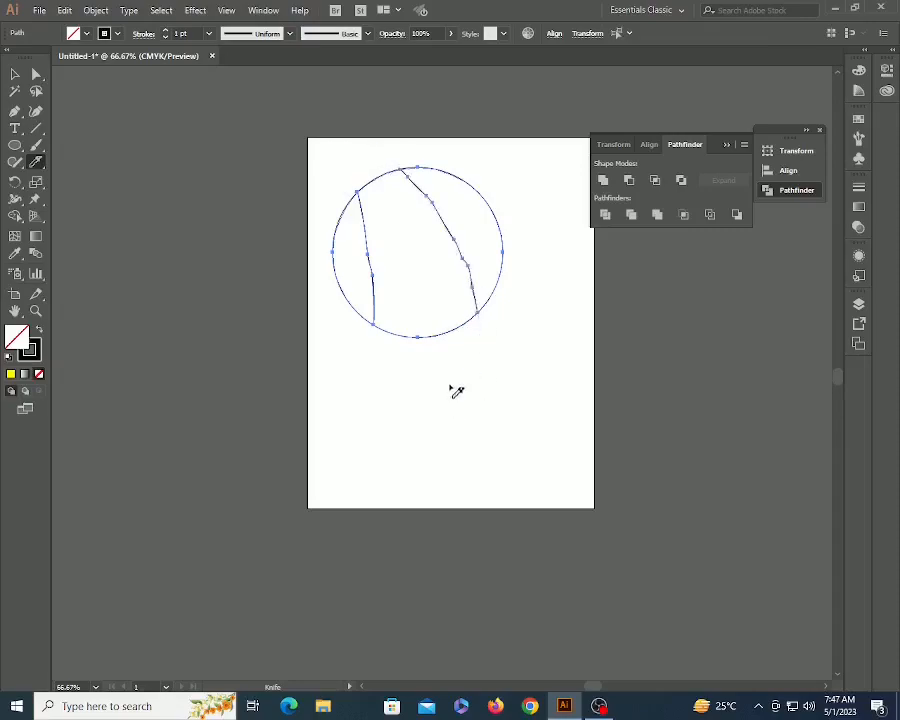
{"action": "mouse_move", "coordinate": [497, 172]}
{"action": "left_mouse_down"}
{"action": "mouse_move", "coordinate": [489, 229]}
{"action": "mouse_move", "coordinate": [530, 315]}
{"action": "left_mouse_up"}
{"action": "key", "text": "v"}
{"action": "left_click", "coordinate": [435, 421]}
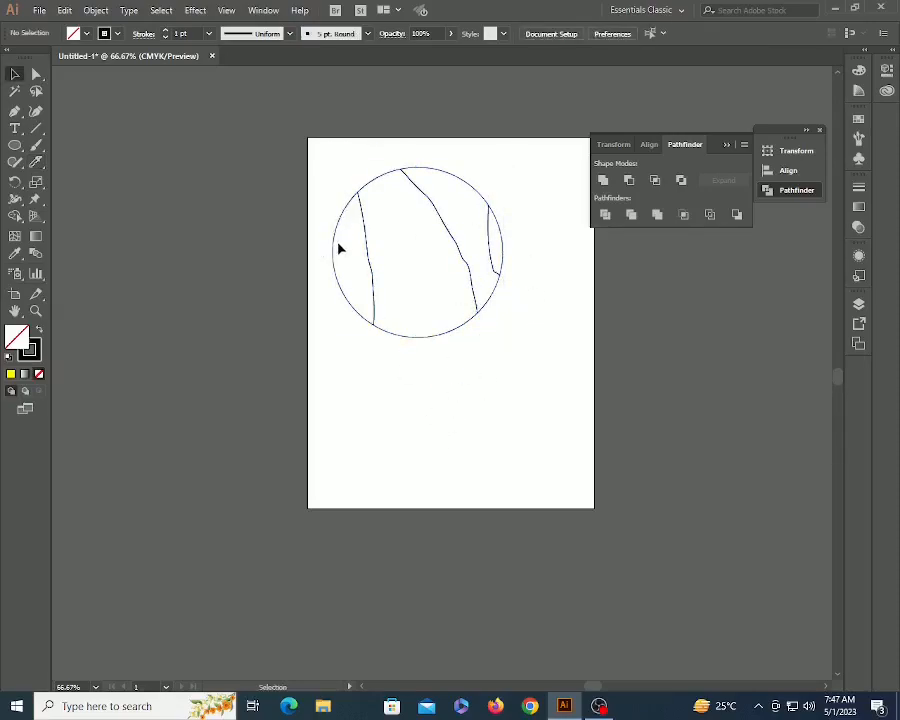
Pull the four cut pieces of the circle apart and delete them all from the artboard
{"action": "left_click_drag", "start_coordinate": [336, 248], "coordinate": [303, 248]}
{"action": "left_click_drag", "start_coordinate": [500, 243], "coordinate": [526, 243]}
{"action": "left_click_drag", "start_coordinate": [480, 195], "coordinate": [489, 181]}
{"action": "left_click_drag", "start_coordinate": [440, 290], "coordinate": [440, 394]}
{"action": "left_click", "coordinate": [511, 401]}
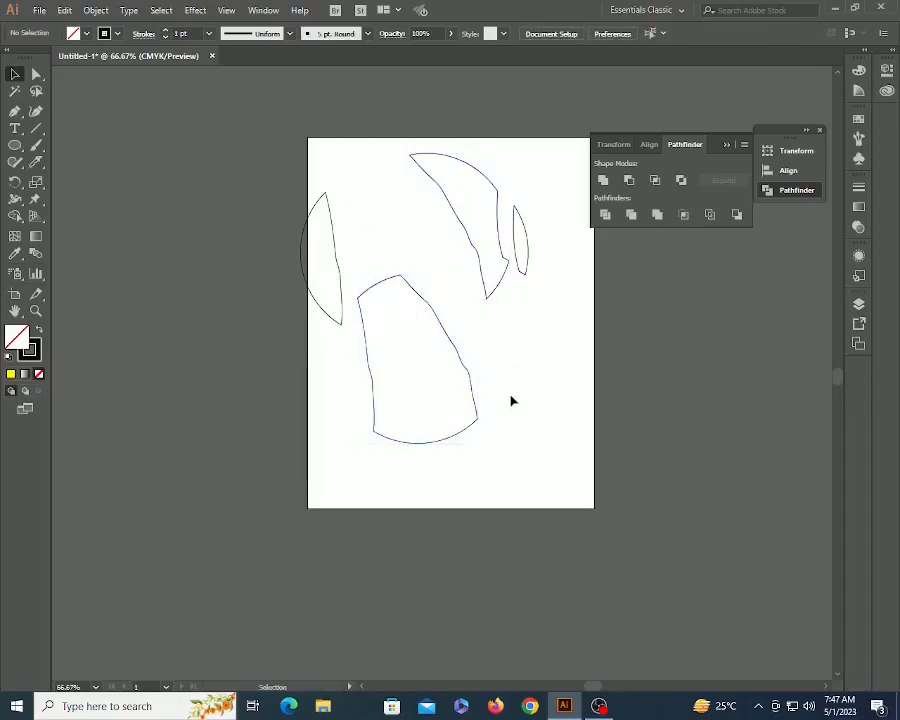
{"action": "left_click_drag", "start_coordinate": [227, 175], "coordinate": [565, 386]}
{"action": "key", "text": "Delete"}
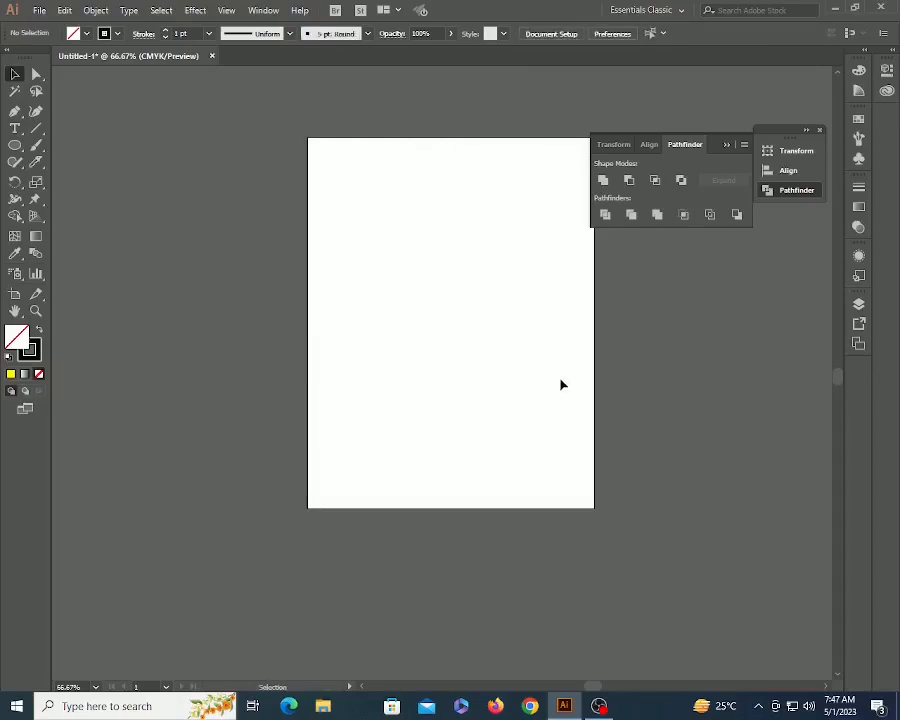
Draw an unfilled circle about 279 pt in diameter near the middle of the artboard
{"action": "left_click", "coordinate": [15, 146]}
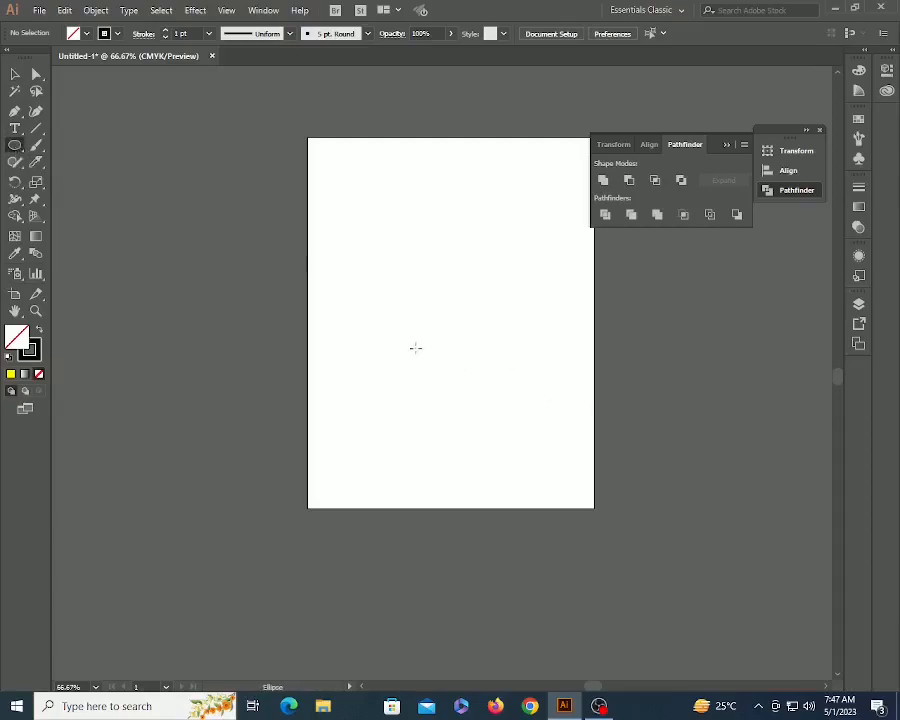
{"action": "mouse_move", "coordinate": [381, 234]}
{"action": "left_mouse_down"}
{"action": "mouse_move", "coordinate": [474, 331]}
{"action": "mouse_move", "coordinate": [494, 374]}
{"action": "mouse_move", "coordinate": [515, 365]}
{"action": "left_mouse_up"}
{"action": "left_click", "coordinate": [468, 428]}
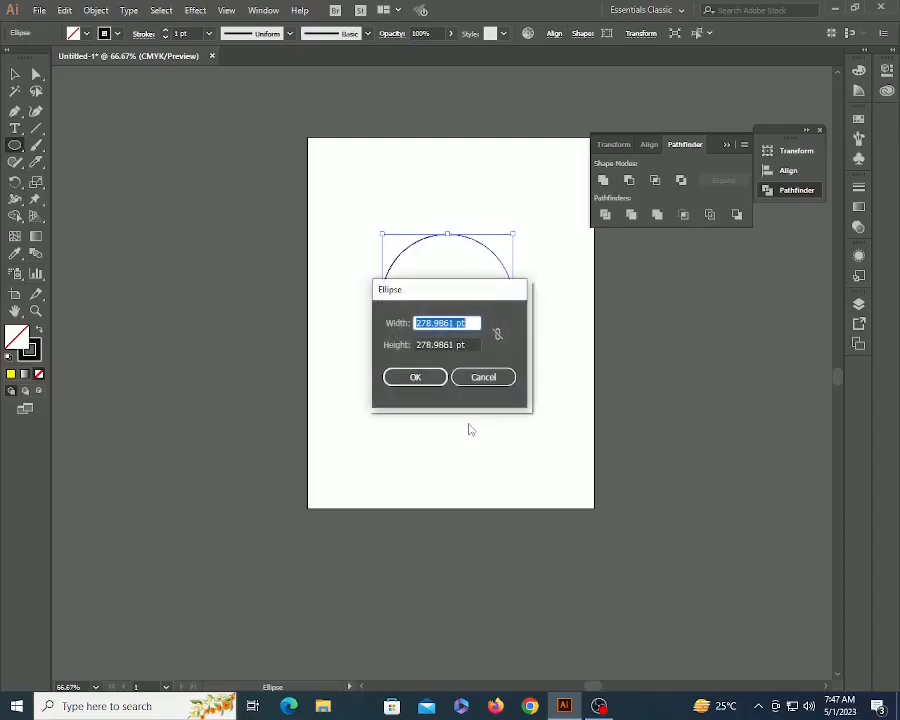
{"action": "key", "text": "Escape"}
Delete the circle's lower-right segment with Direct Selection, undoing the extra deletion of the remaining path
{"action": "key", "text": "a"}
{"action": "left_click", "coordinate": [455, 430]}
{"action": "left_click", "coordinate": [474, 362]}
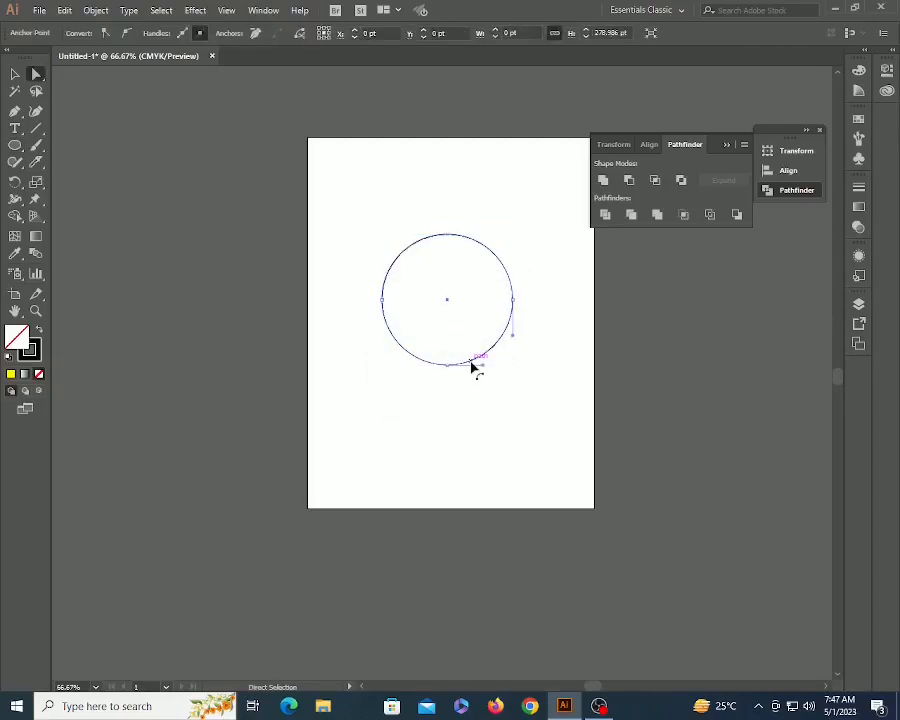
{"action": "key", "text": "Delete"}
{"action": "key", "text": "Delete"}
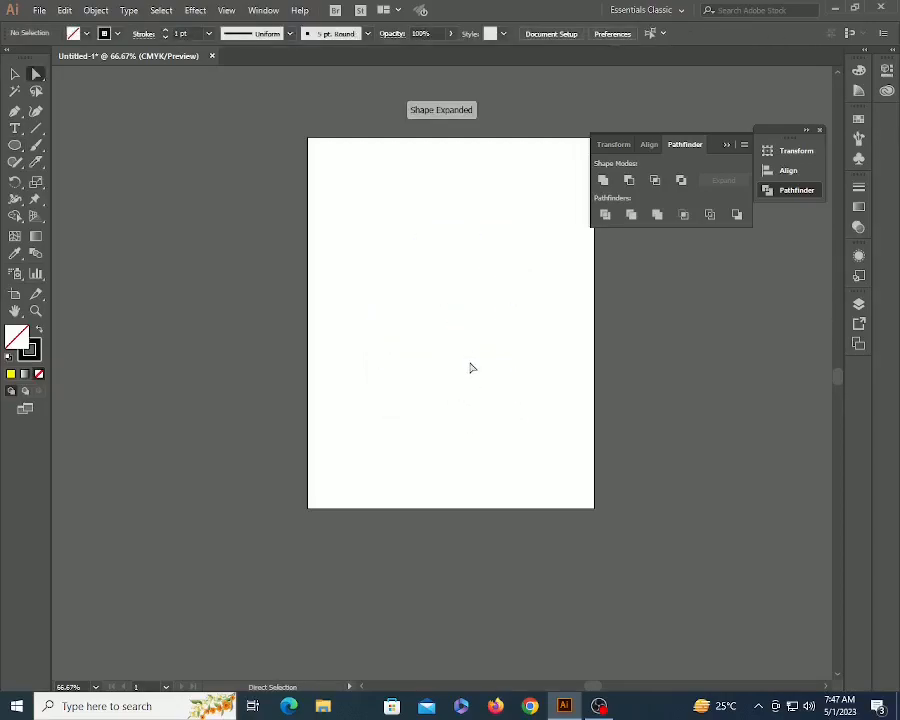
{"action": "key", "text": "ctrl+z"}
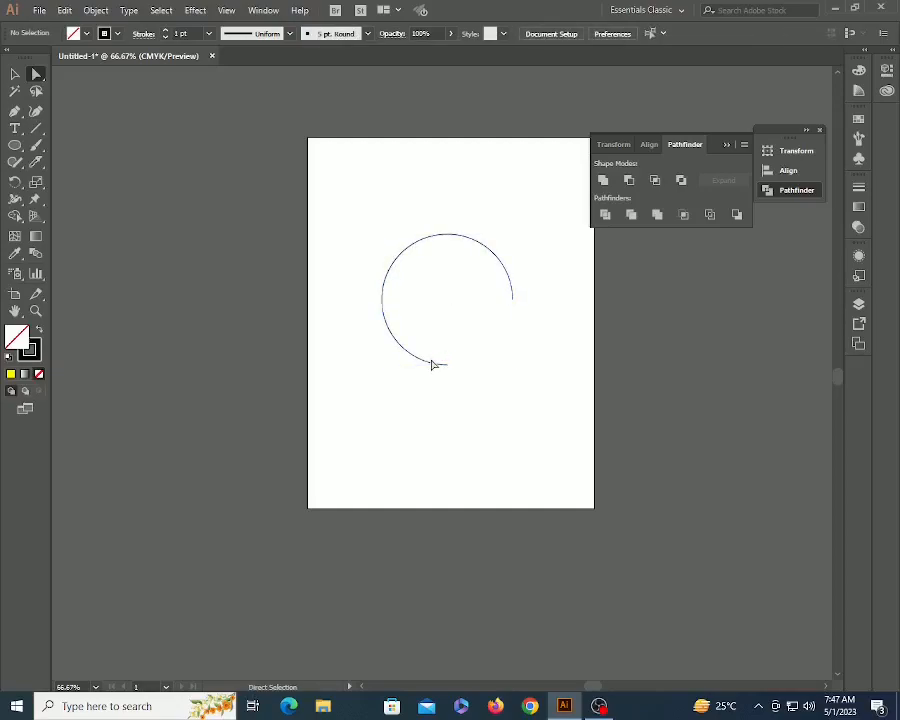
Delete the circle's lower-left segment and the leftover anchor point beneath, keeping only the upper half arc
{"action": "left_click", "coordinate": [433, 364]}
{"action": "key", "text": "Delete"}
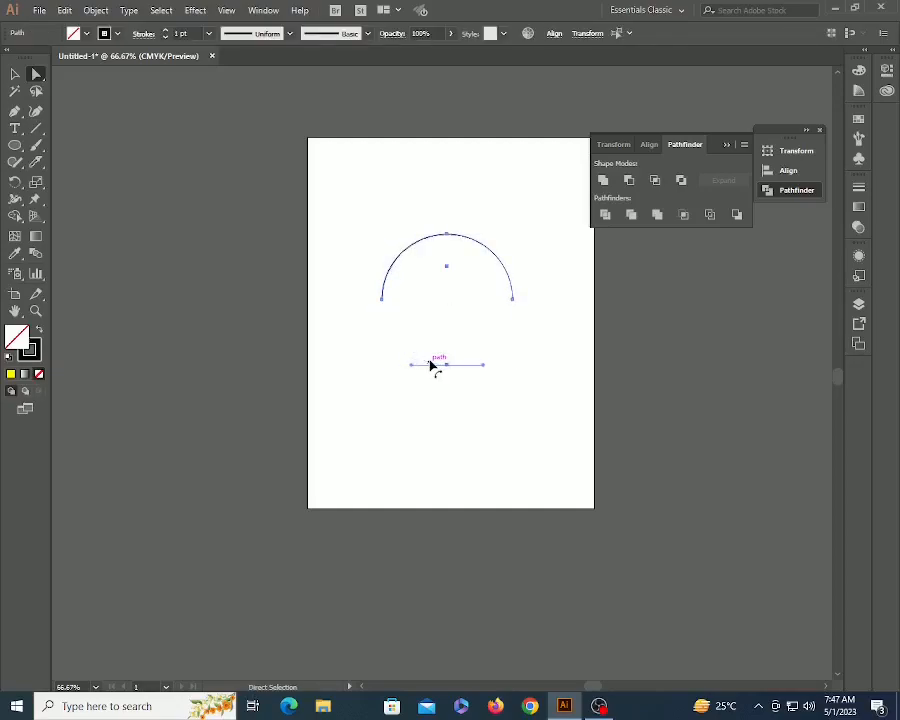
{"action": "left_click", "coordinate": [420, 452]}
{"action": "left_click_drag", "start_coordinate": [368, 337], "coordinate": [455, 378]}
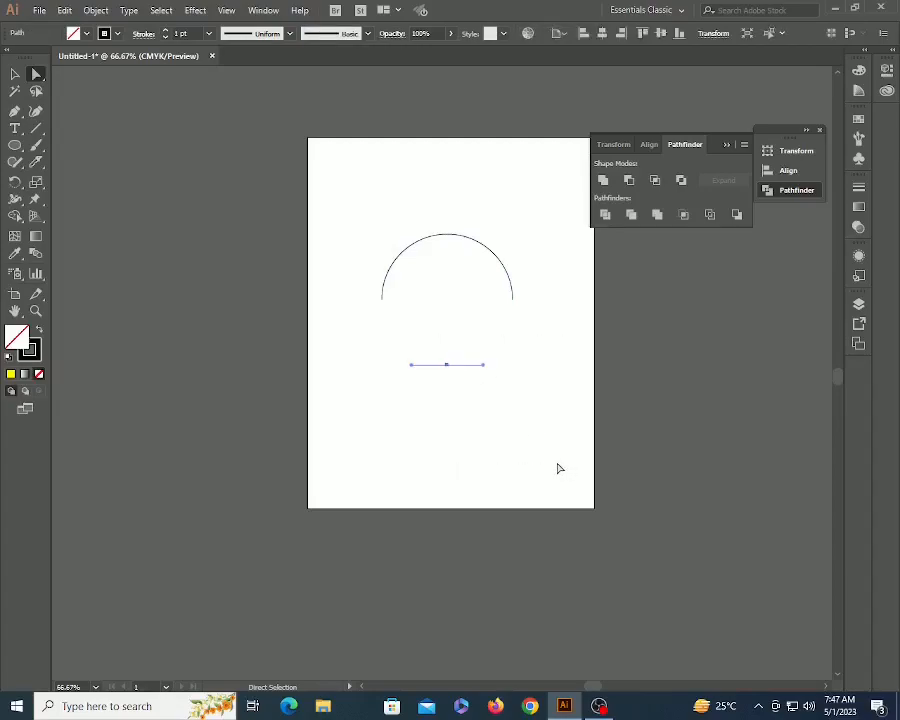
{"action": "key", "text": "Delete"}
{"action": "key", "text": "v"}
Try to cut the open, unfilled half arc with several Knife strokes across it
{"action": "left_click", "coordinate": [440, 236]}
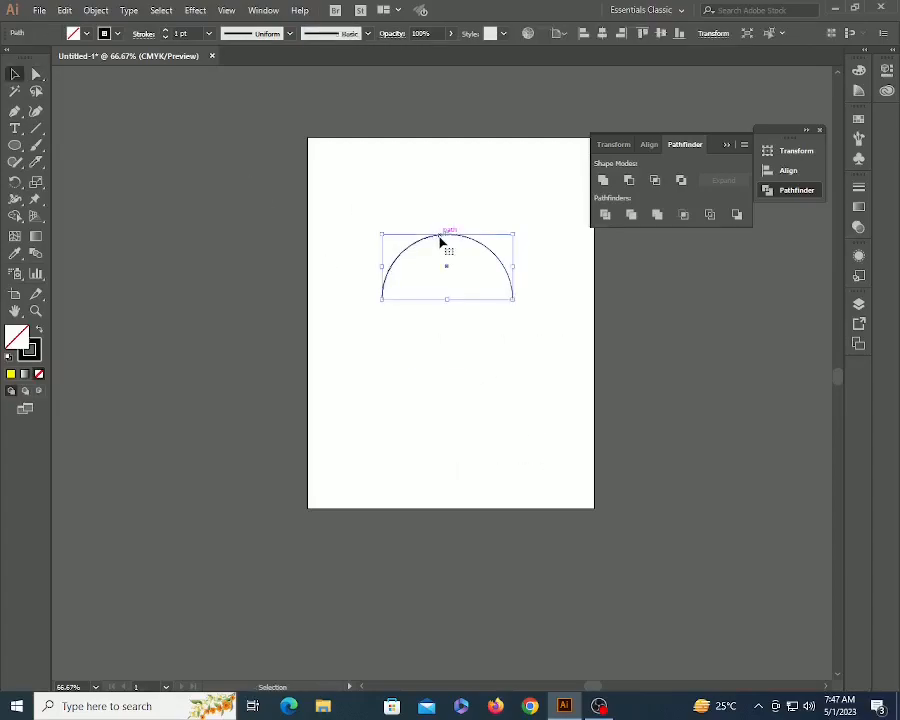
{"action": "left_click", "coordinate": [35, 163]}
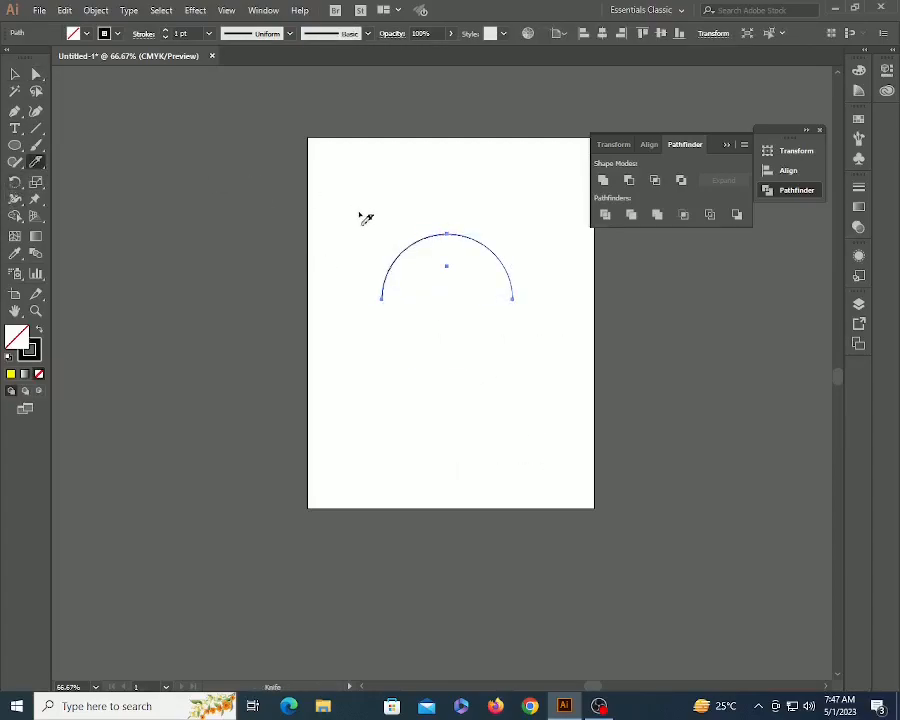
{"action": "left_click_drag", "start_coordinate": [382, 217], "coordinate": [426, 277]}
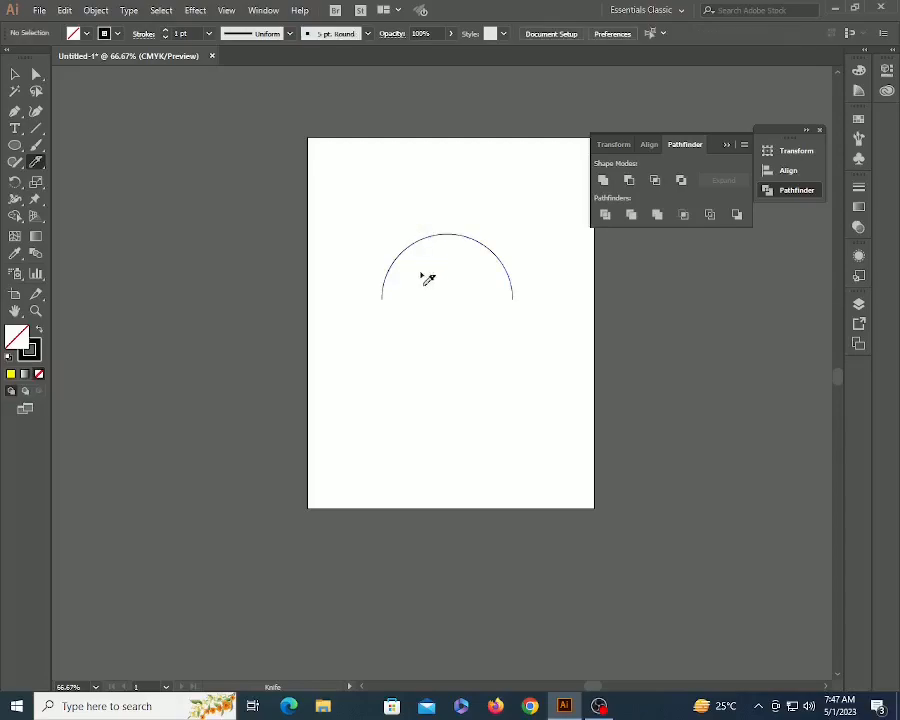
{"action": "left_click_drag", "start_coordinate": [385, 231], "coordinate": [419, 258]}
{"action": "left_click_drag", "start_coordinate": [423, 211], "coordinate": [458, 261]}
{"action": "left_click_drag", "start_coordinate": [501, 213], "coordinate": [480, 302]}
{"action": "key", "text": "v"}
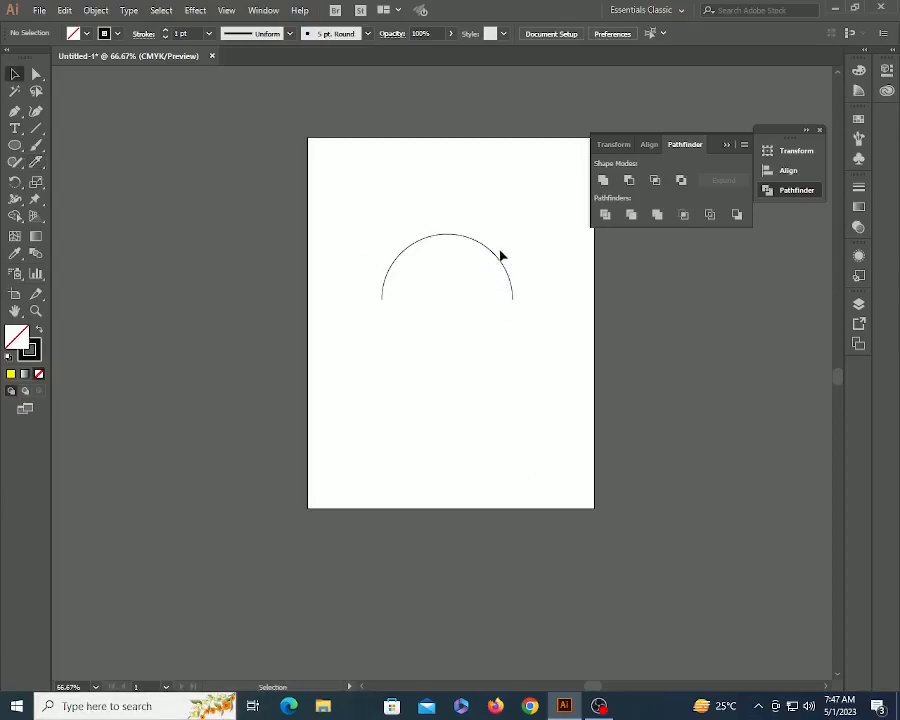
Fill the open half arc with the yellow swatch and check it in outline view
{"action": "left_click", "coordinate": [494, 256]}
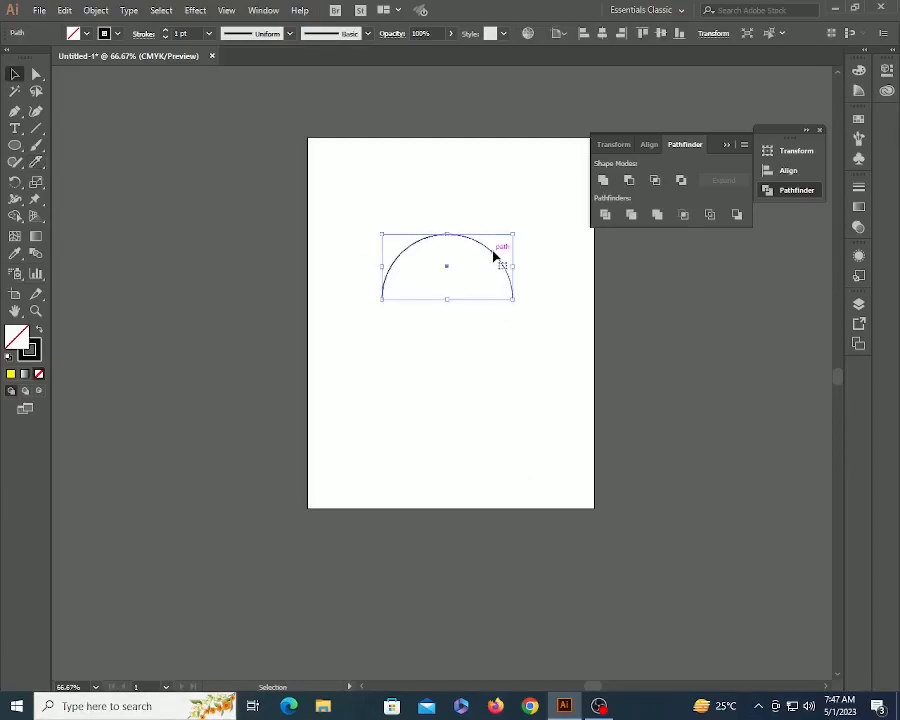
{"action": "left_click", "coordinate": [858, 118]}
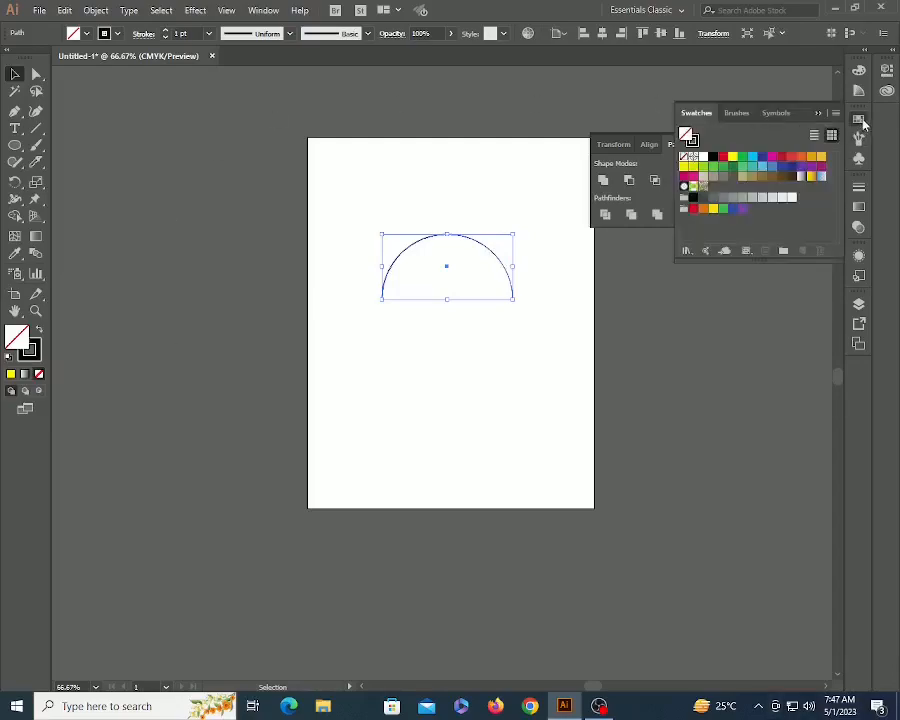
{"action": "left_click", "coordinate": [733, 157]}
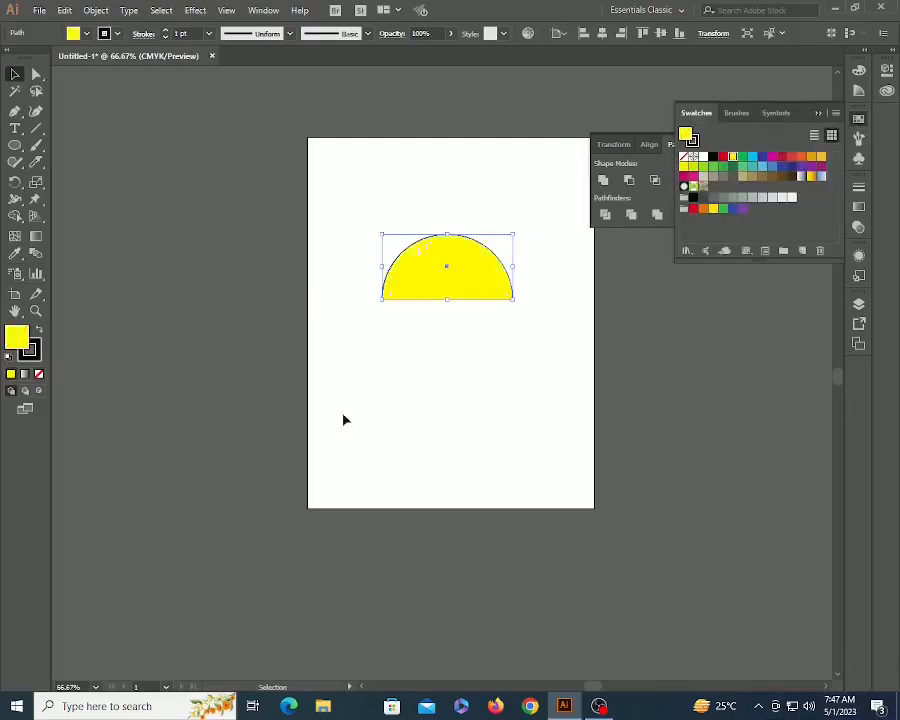
{"action": "left_click", "coordinate": [432, 399]}
{"action": "key", "text": "ctrl+y"}
{"action": "key", "text": "ctrl+y"}
Cut the yellow half-circle near its left end with one curved Knife stroke and check it in outline view
{"action": "left_click", "coordinate": [435, 287]}
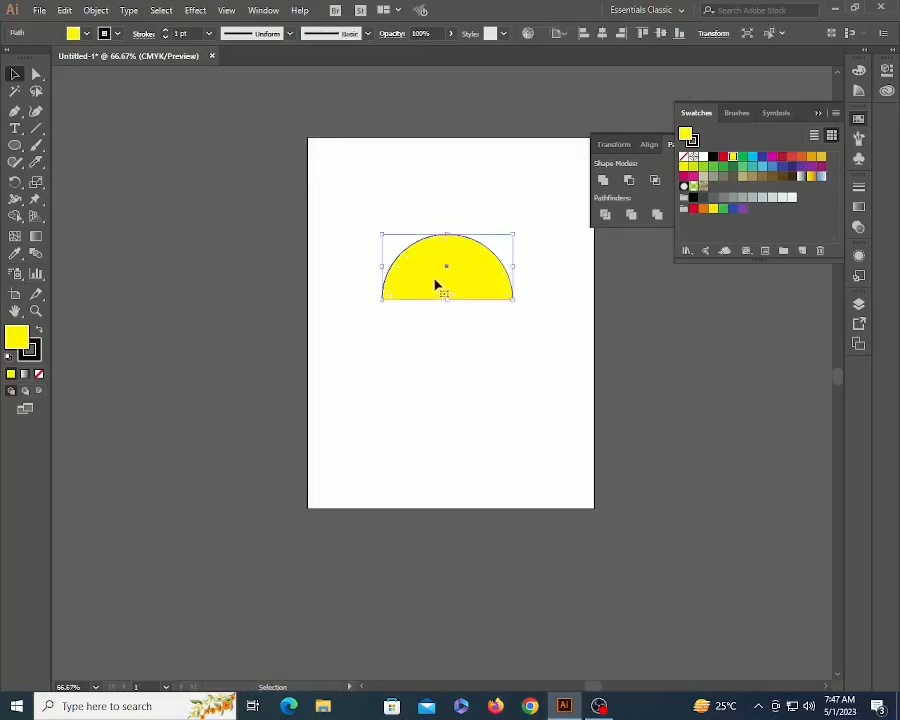
{"action": "left_click", "coordinate": [36, 163]}
{"action": "left_click_drag", "start_coordinate": [394, 238], "coordinate": [422, 318]}
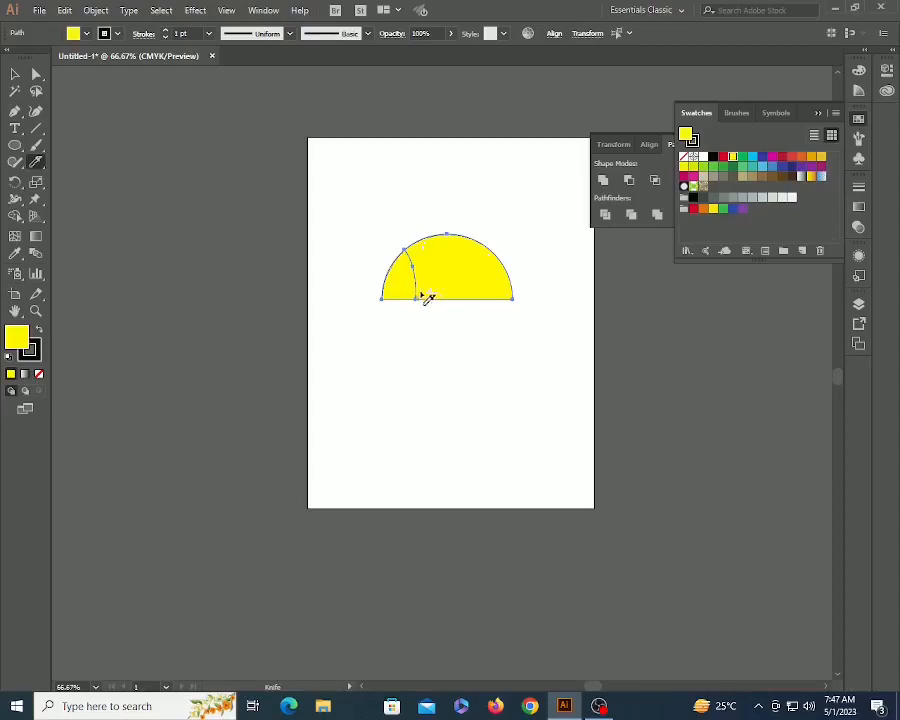
{"action": "key", "text": "z"}
{"action": "left_click_drag", "start_coordinate": [362, 221], "coordinate": [543, 350]}
{"action": "key", "text": "v"}
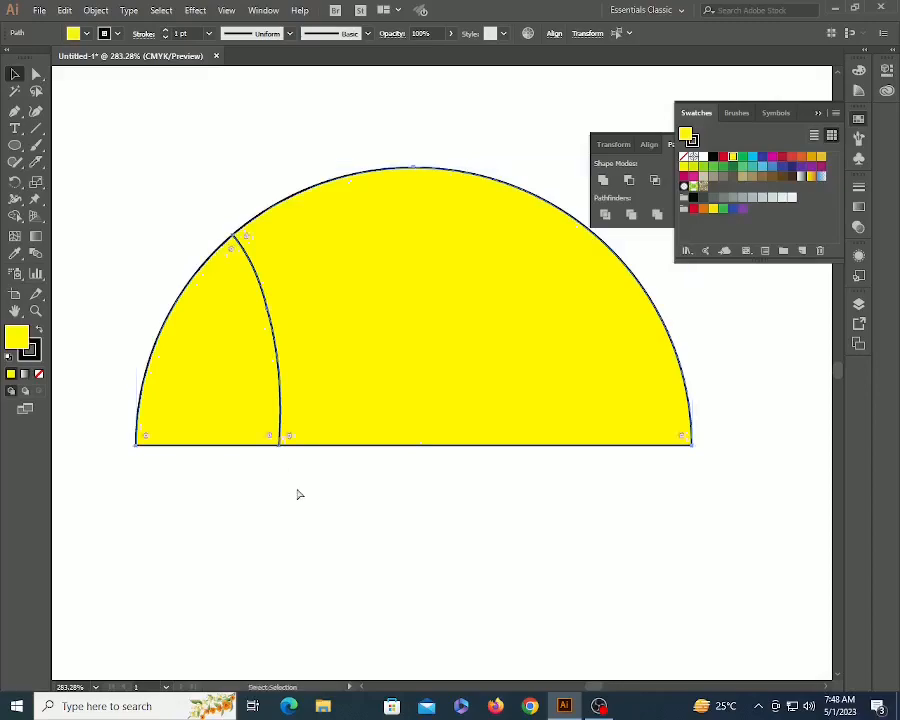
{"action": "key", "text": "a"}
{"action": "key", "text": "ctrl+y"}
{"action": "key", "text": "ctrl+y"}
{"action": "key", "text": "v"}
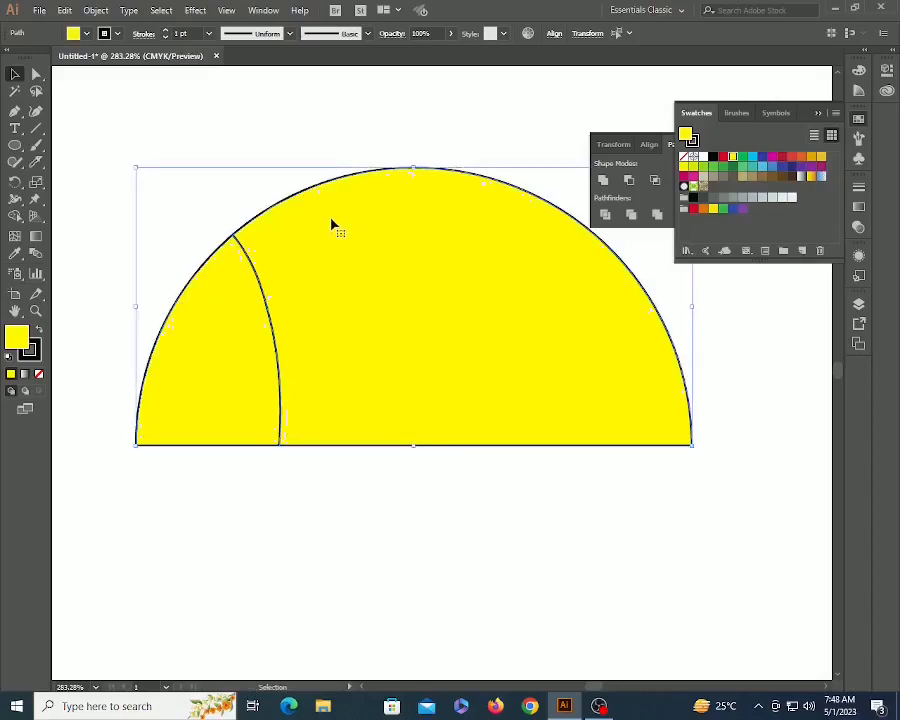
Make three more top-to-bottom Knife cuts across the yellow half-circle, dividing it into five pieces
{"action": "left_click", "coordinate": [36, 162]}
{"action": "mouse_move", "coordinate": [308, 164]}
{"action": "left_mouse_down"}
{"action": "mouse_move", "coordinate": [359, 280]}
{"action": "mouse_move", "coordinate": [335, 462]}
{"action": "left_mouse_up"}
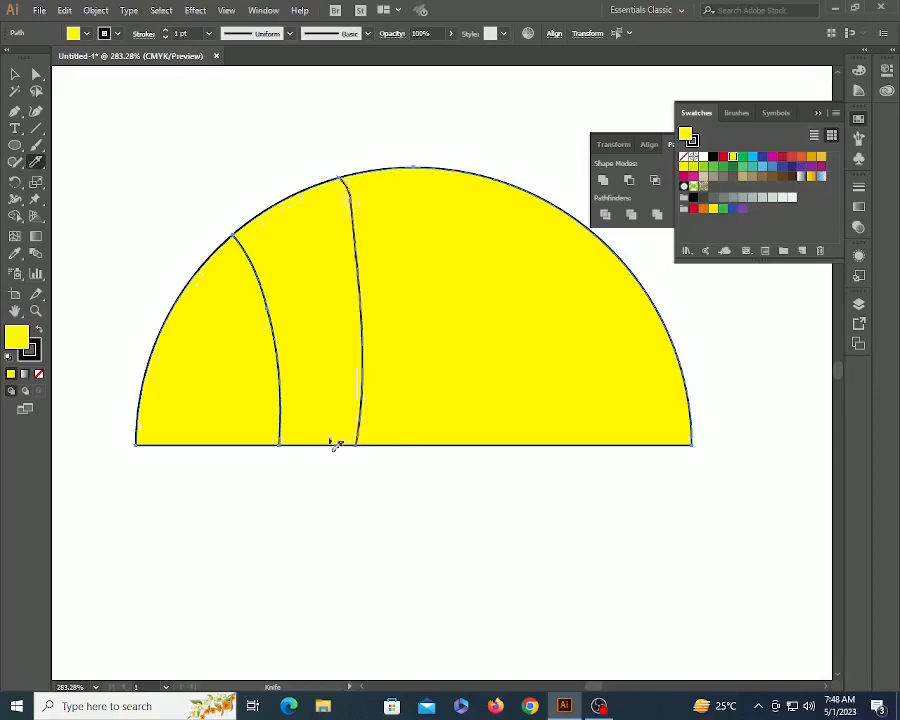
{"action": "mouse_move", "coordinate": [426, 124]}
{"action": "left_mouse_down"}
{"action": "mouse_move", "coordinate": [458, 158]}
{"action": "mouse_move", "coordinate": [511, 342]}
{"action": "mouse_move", "coordinate": [444, 498]}
{"action": "left_mouse_up"}
{"action": "key", "text": "space"}
{"action": "left_click_drag", "start_coordinate": [593, 267], "coordinate": [481, 350]}
{"action": "mouse_move", "coordinate": [523, 299]}
{"action": "left_mouse_down"}
{"action": "mouse_move", "coordinate": [509, 581]}
{"action": "mouse_move", "coordinate": [507, 574]}
{"action": "left_mouse_up"}
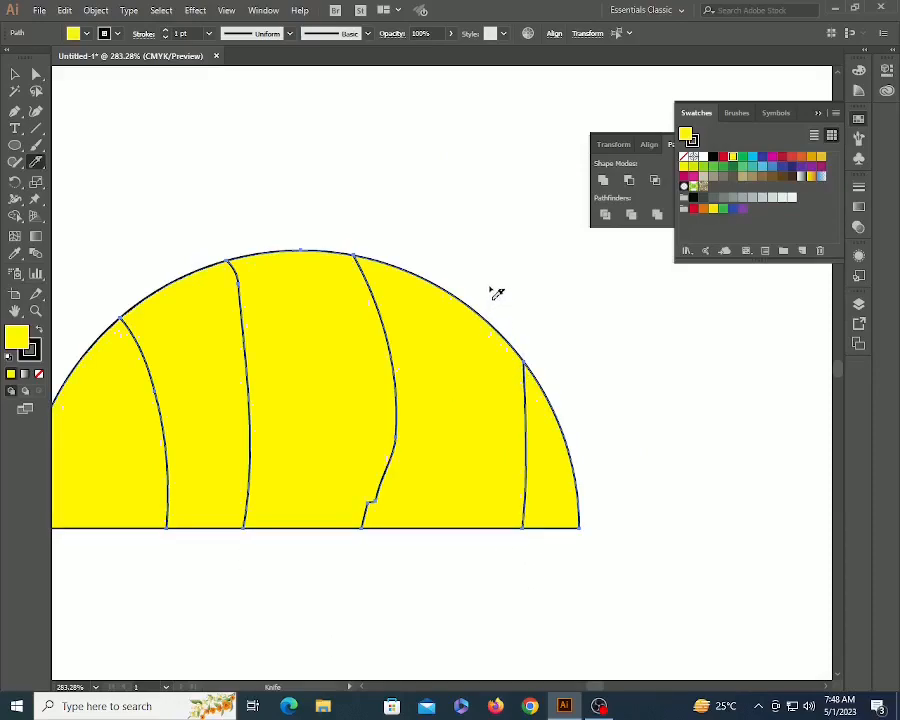
Cut a short Knife slit from the curved edge into the fourth piece, ending the stroke inside it
{"action": "left_click_drag", "start_coordinate": [491, 285], "coordinate": [492, 569]}
{"action": "key", "text": "ctrl+z"}
{"action": "mouse_move", "coordinate": [497, 285]}
{"action": "left_mouse_down"}
{"action": "mouse_move", "coordinate": [500, 330]}
{"action": "mouse_move", "coordinate": [484, 409]}
{"action": "left_mouse_up"}
{"action": "key", "text": "ctrl+shift+a"}
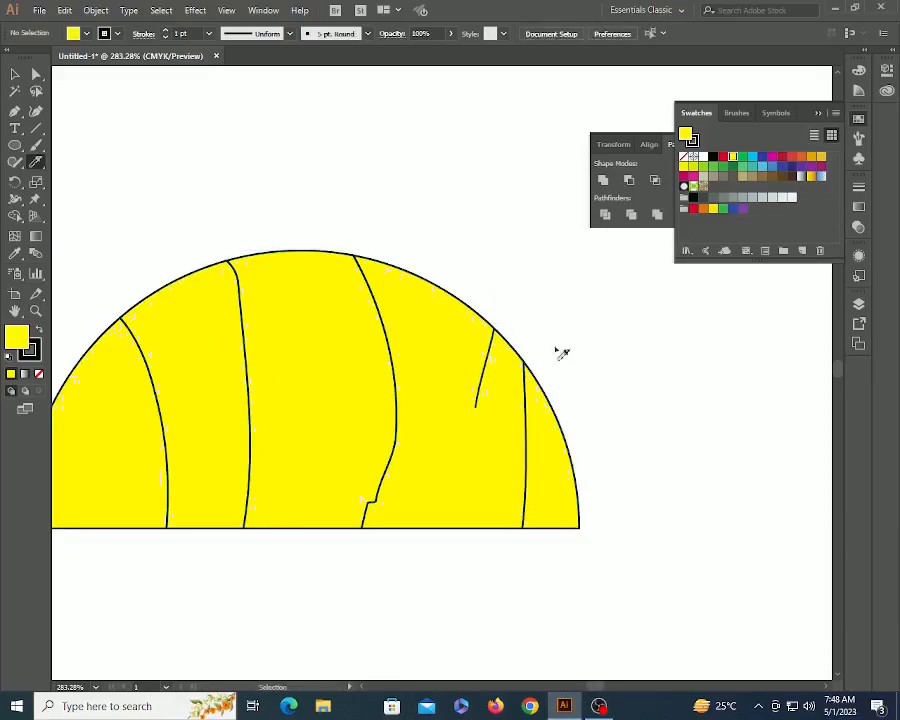
Inspect the partly slit piece in isolation mode, try moving it away from the half-circle, and undo the move
{"action": "key", "text": "v"}
{"action": "double_click", "coordinate": [497, 372]}
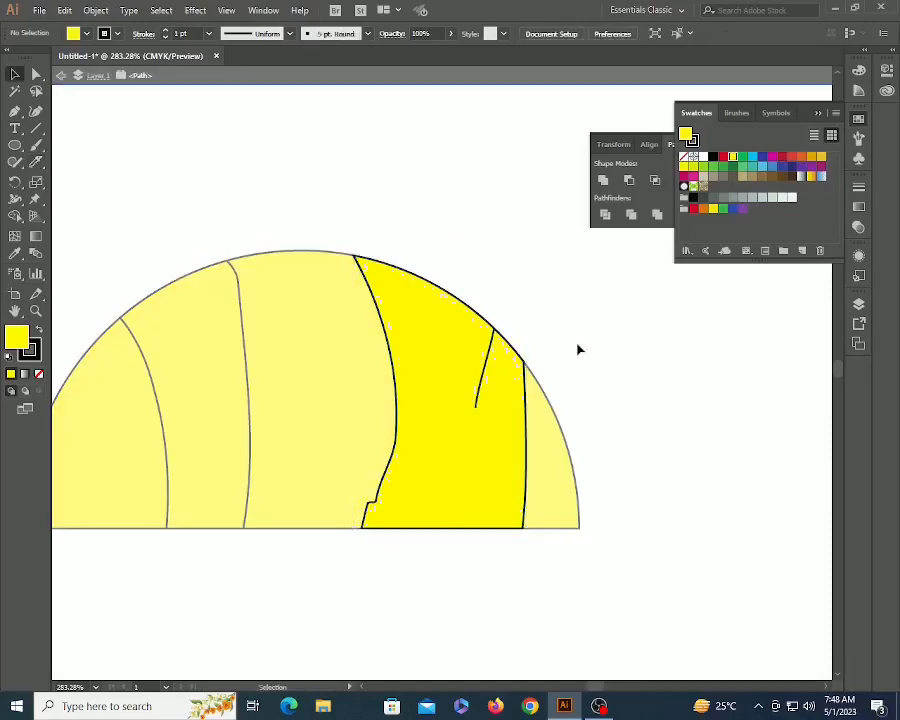
{"action": "double_click", "coordinate": [492, 306]}
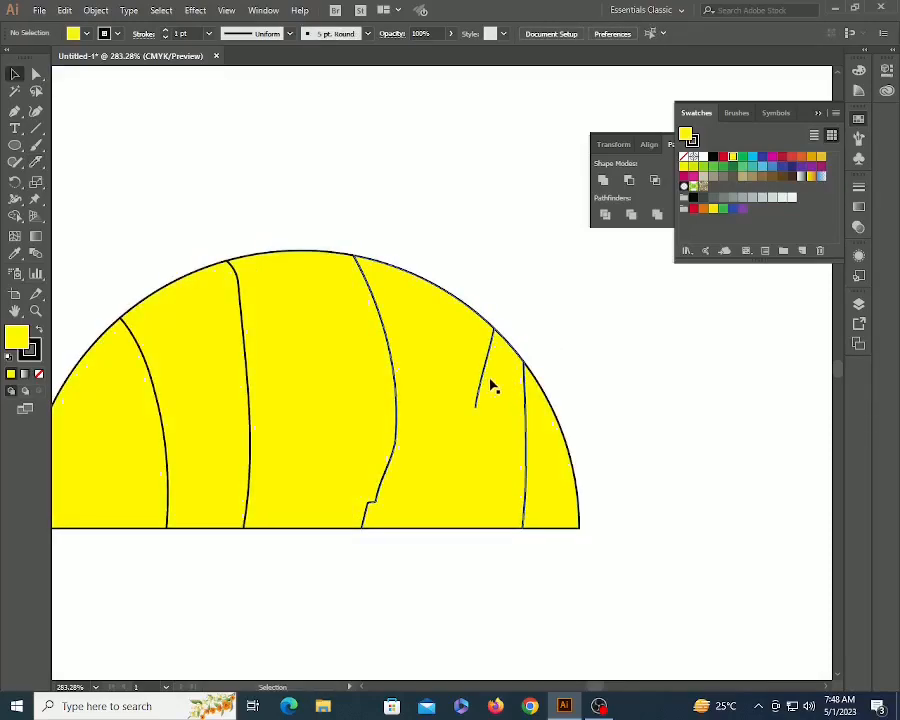
{"action": "left_click_drag", "start_coordinate": [487, 380], "coordinate": [733, 295]}
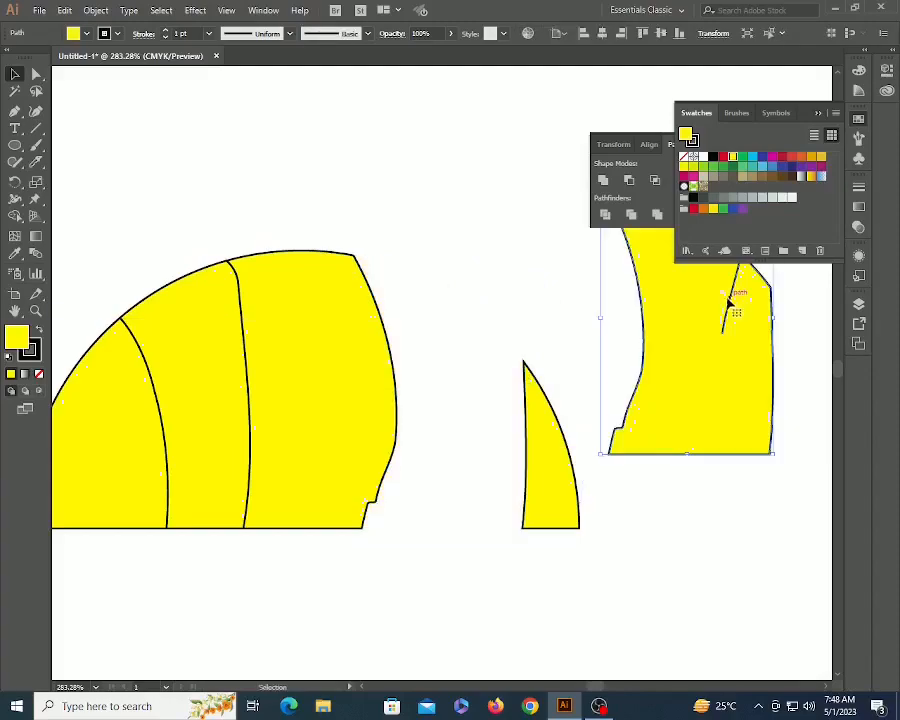
{"action": "key", "text": "ctrl+z"}
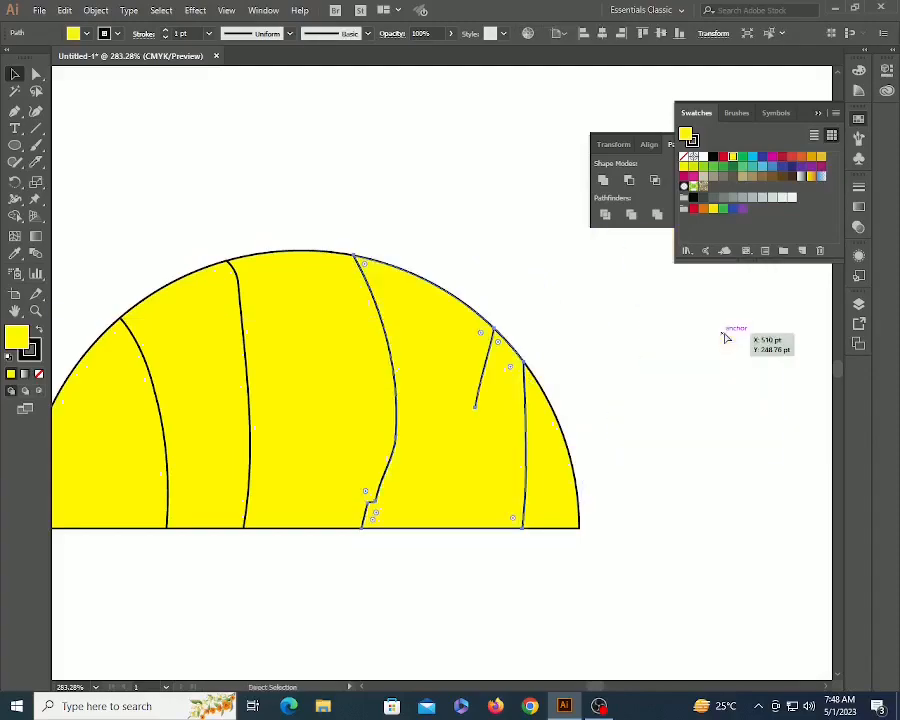
{"action": "left_click", "coordinate": [719, 398]}
Select the second piece from the left in the cut yellow half-circle
{"action": "key", "text": "z"}
{"action": "left_click", "coordinate": [395, 376], "text": "alt"}
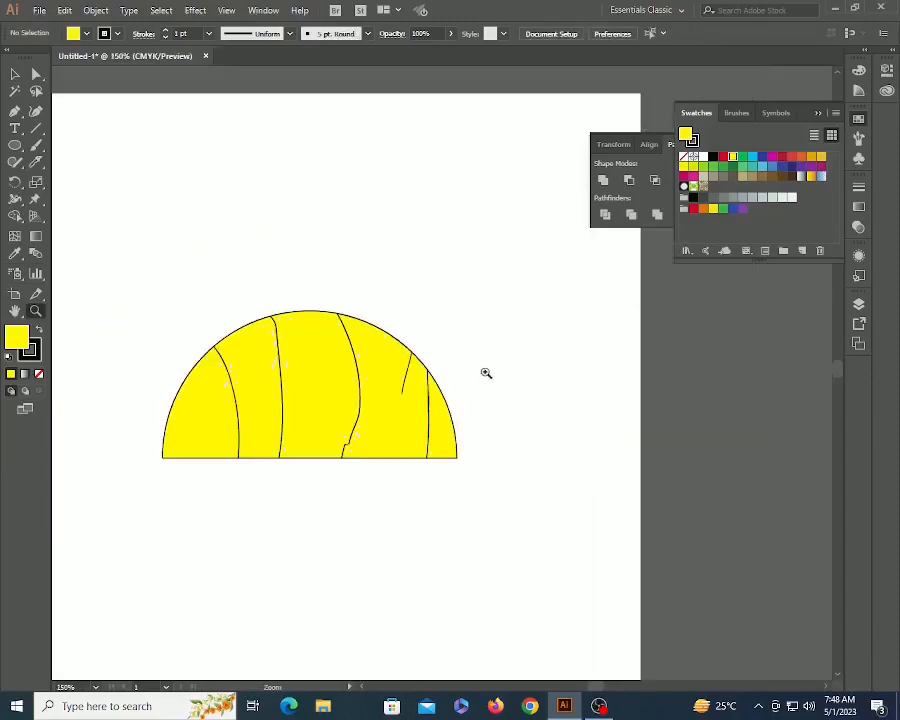
{"action": "key", "text": "v"}
{"action": "left_click", "coordinate": [253, 384]}
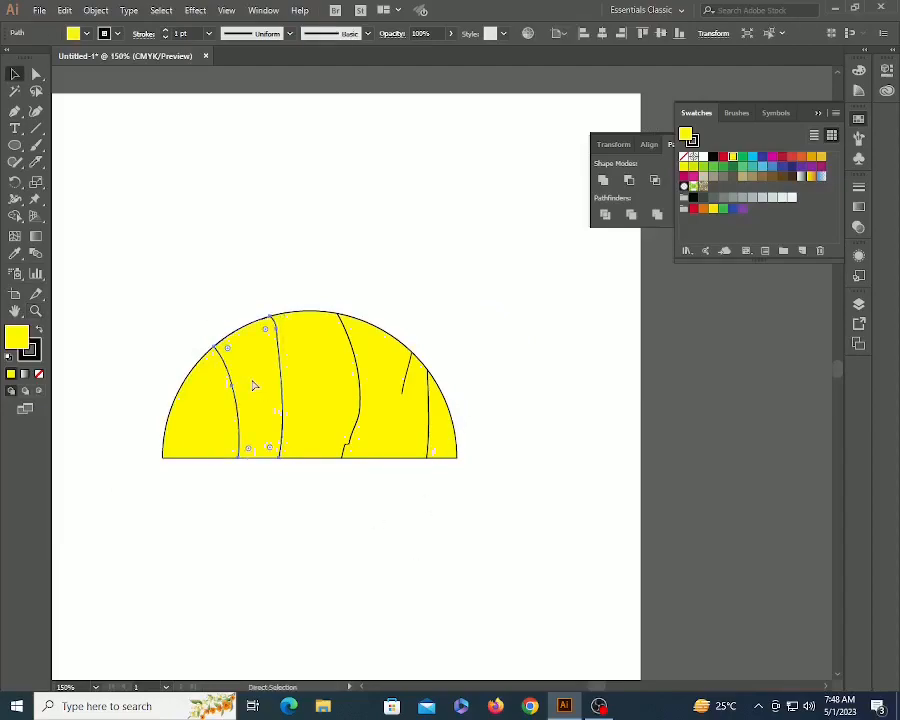